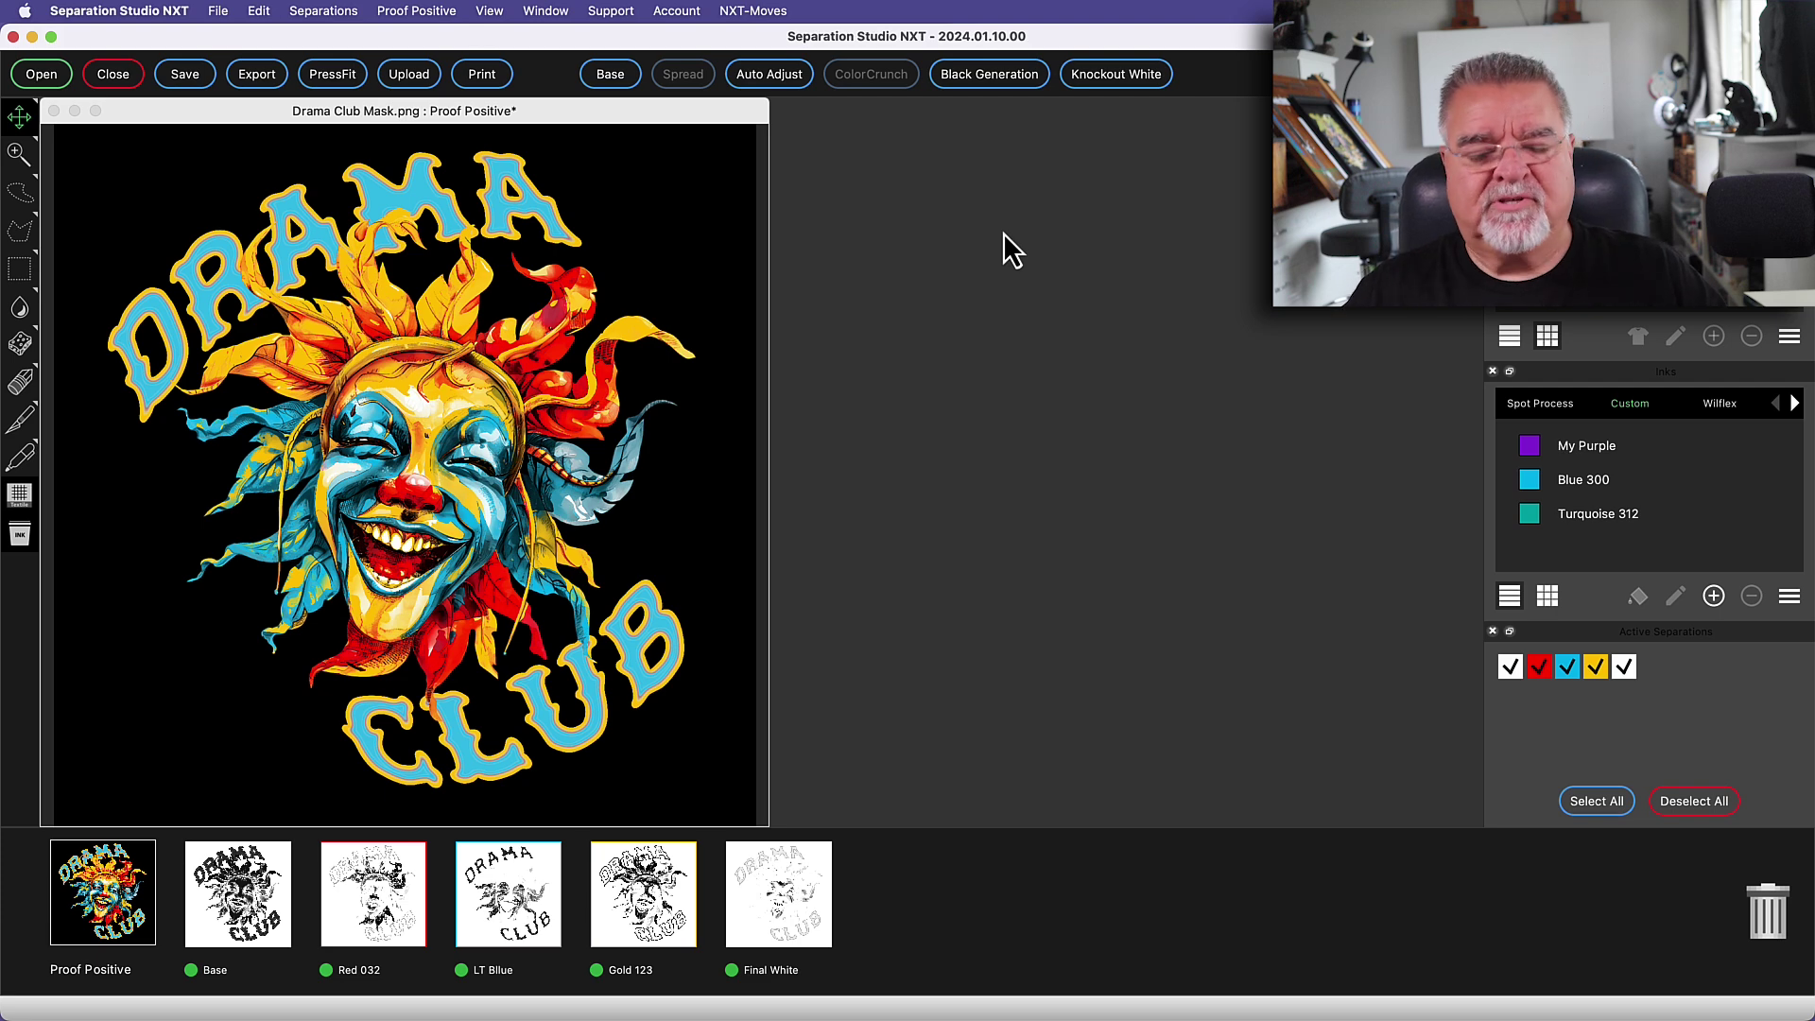
Step: Create a Black Skeletal separation from Drama Club Mask.png
left_click(605, 76)
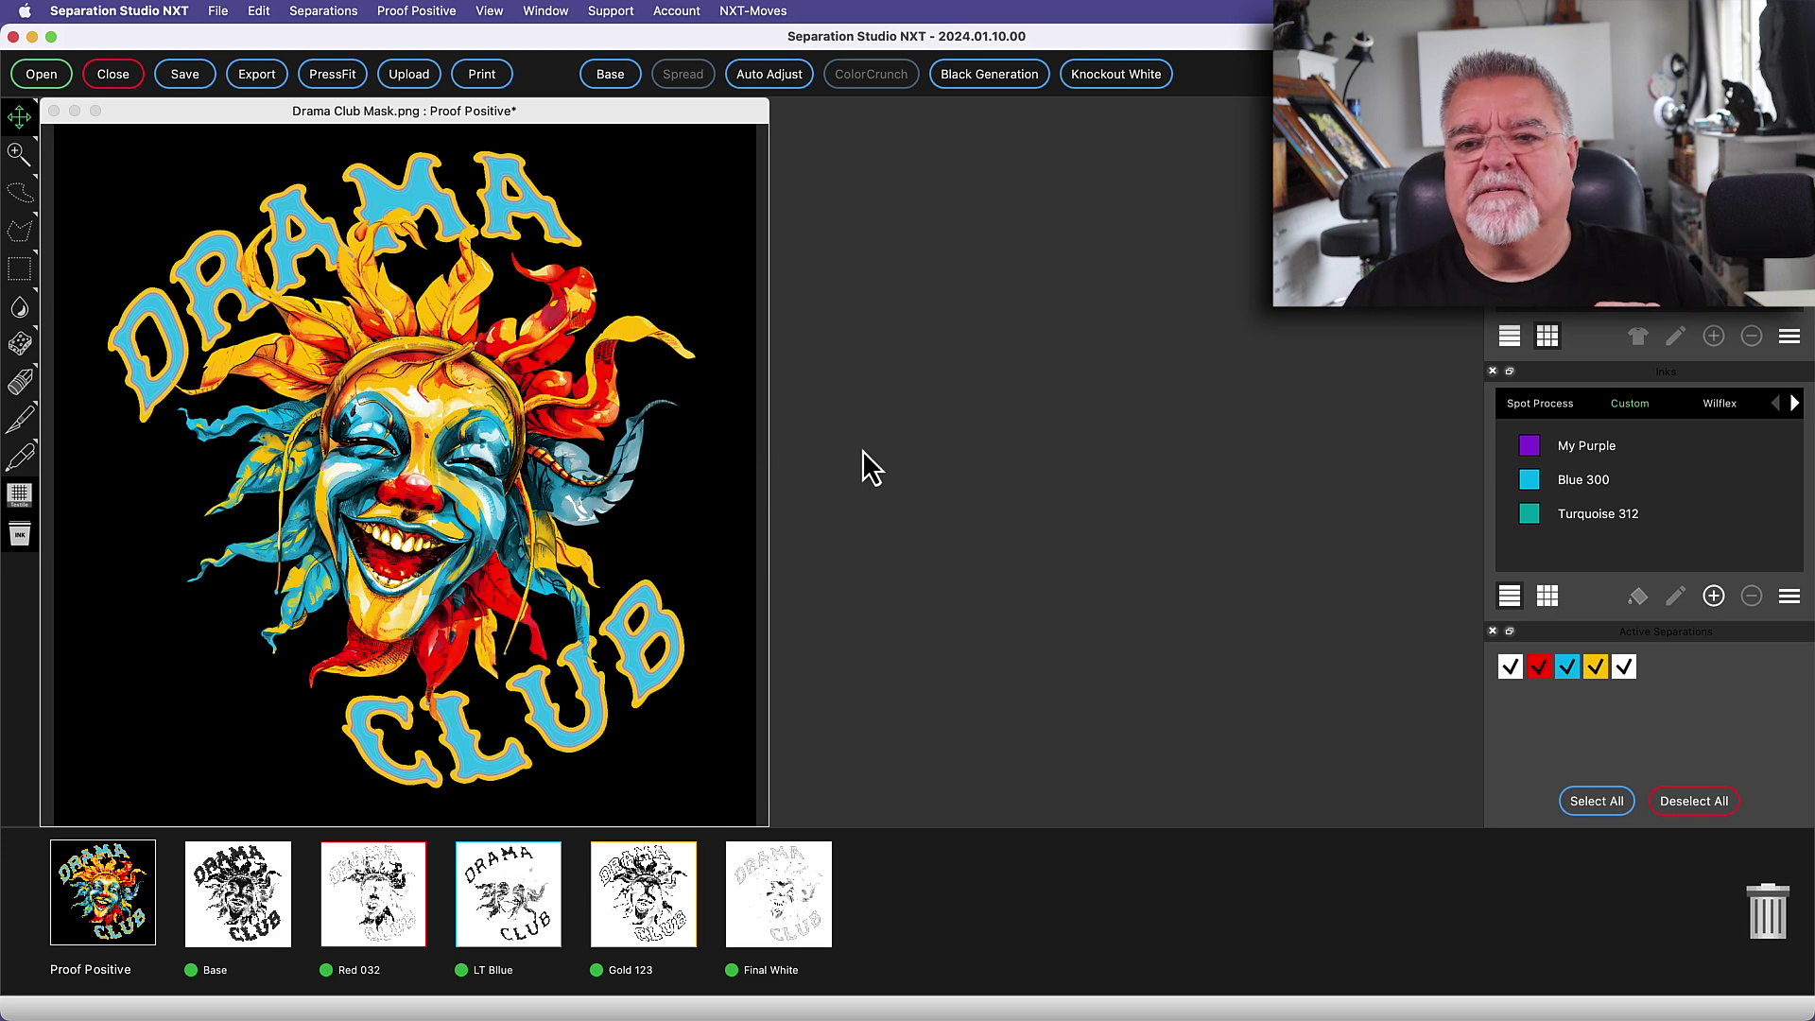
left_click(1000, 75)
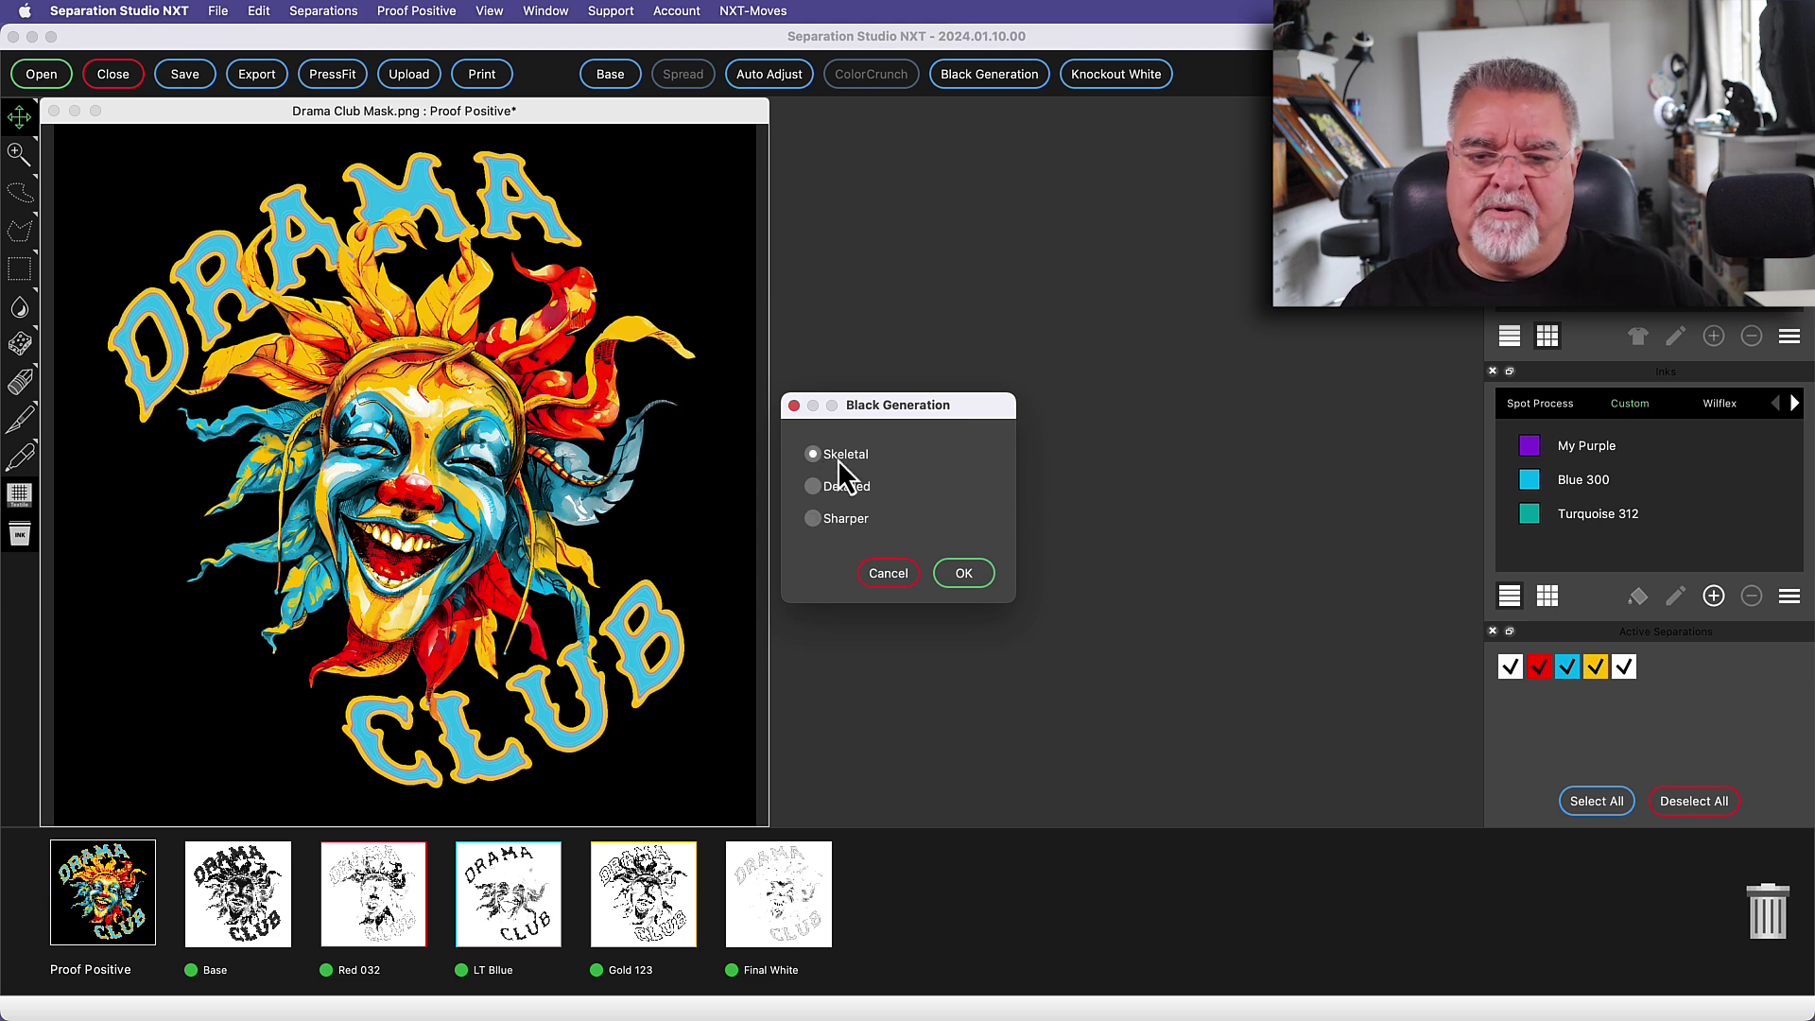
left_click(964, 574)
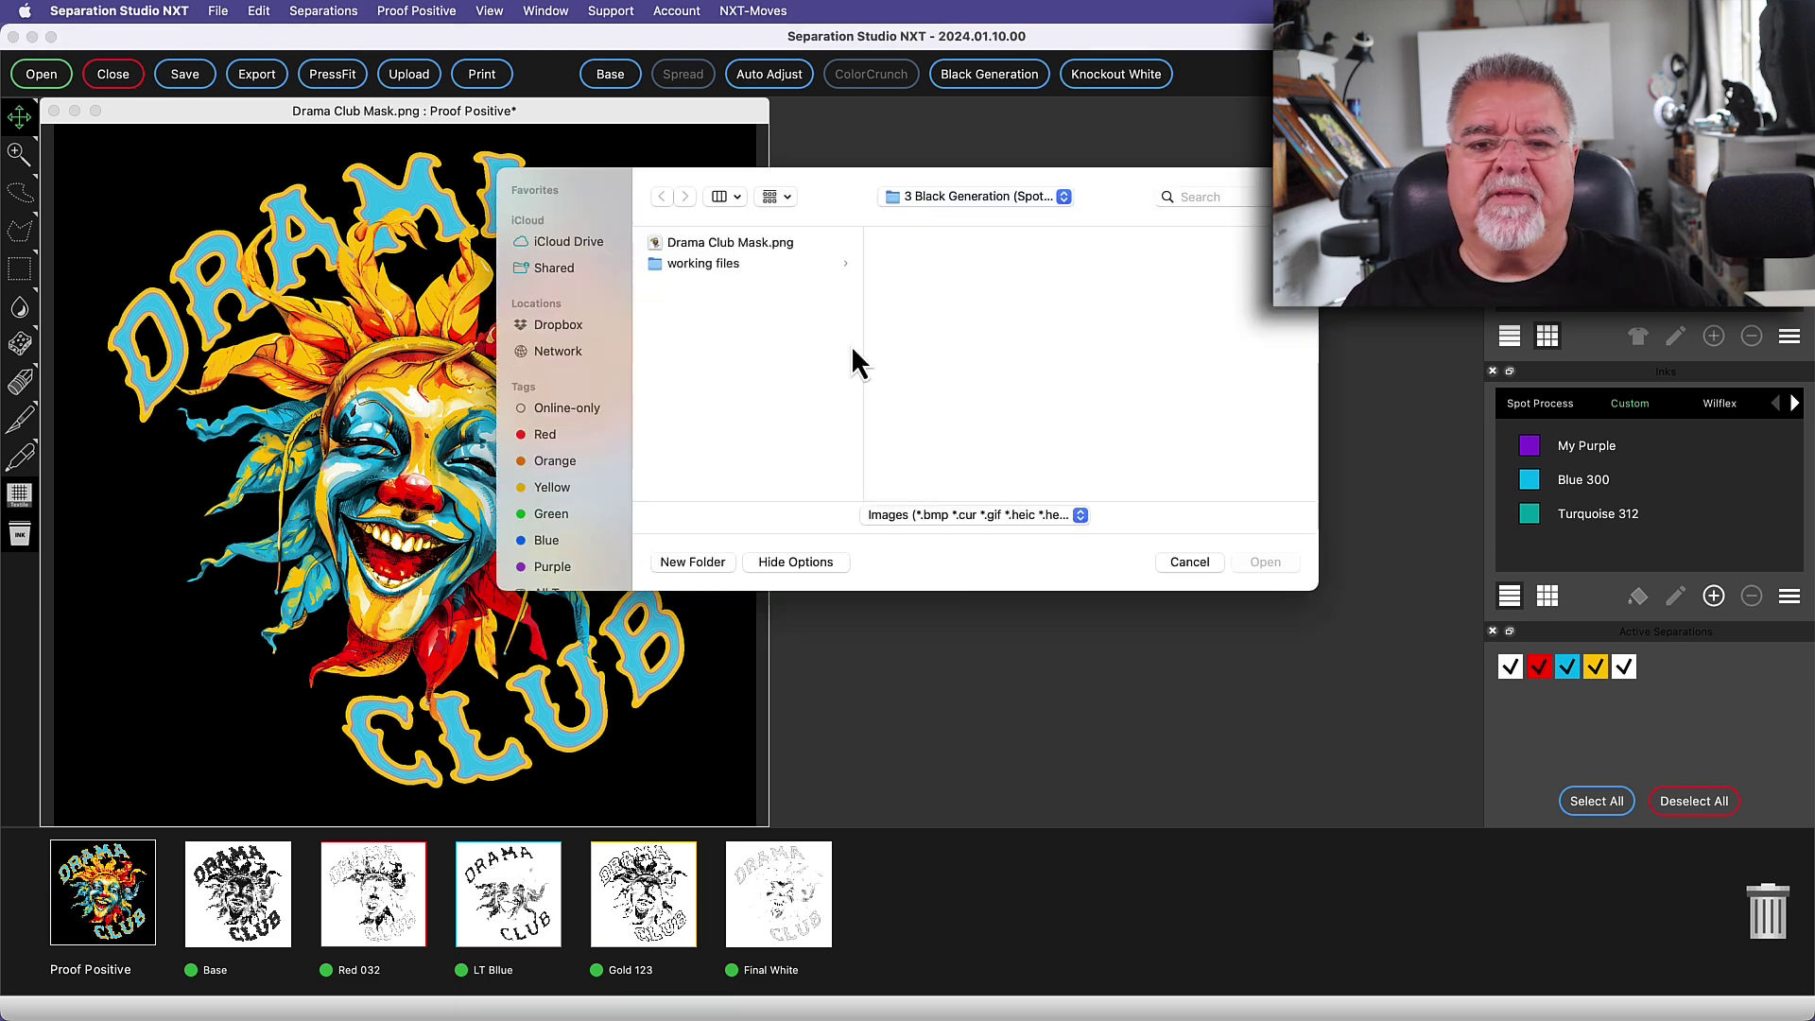
left_click(689, 242)
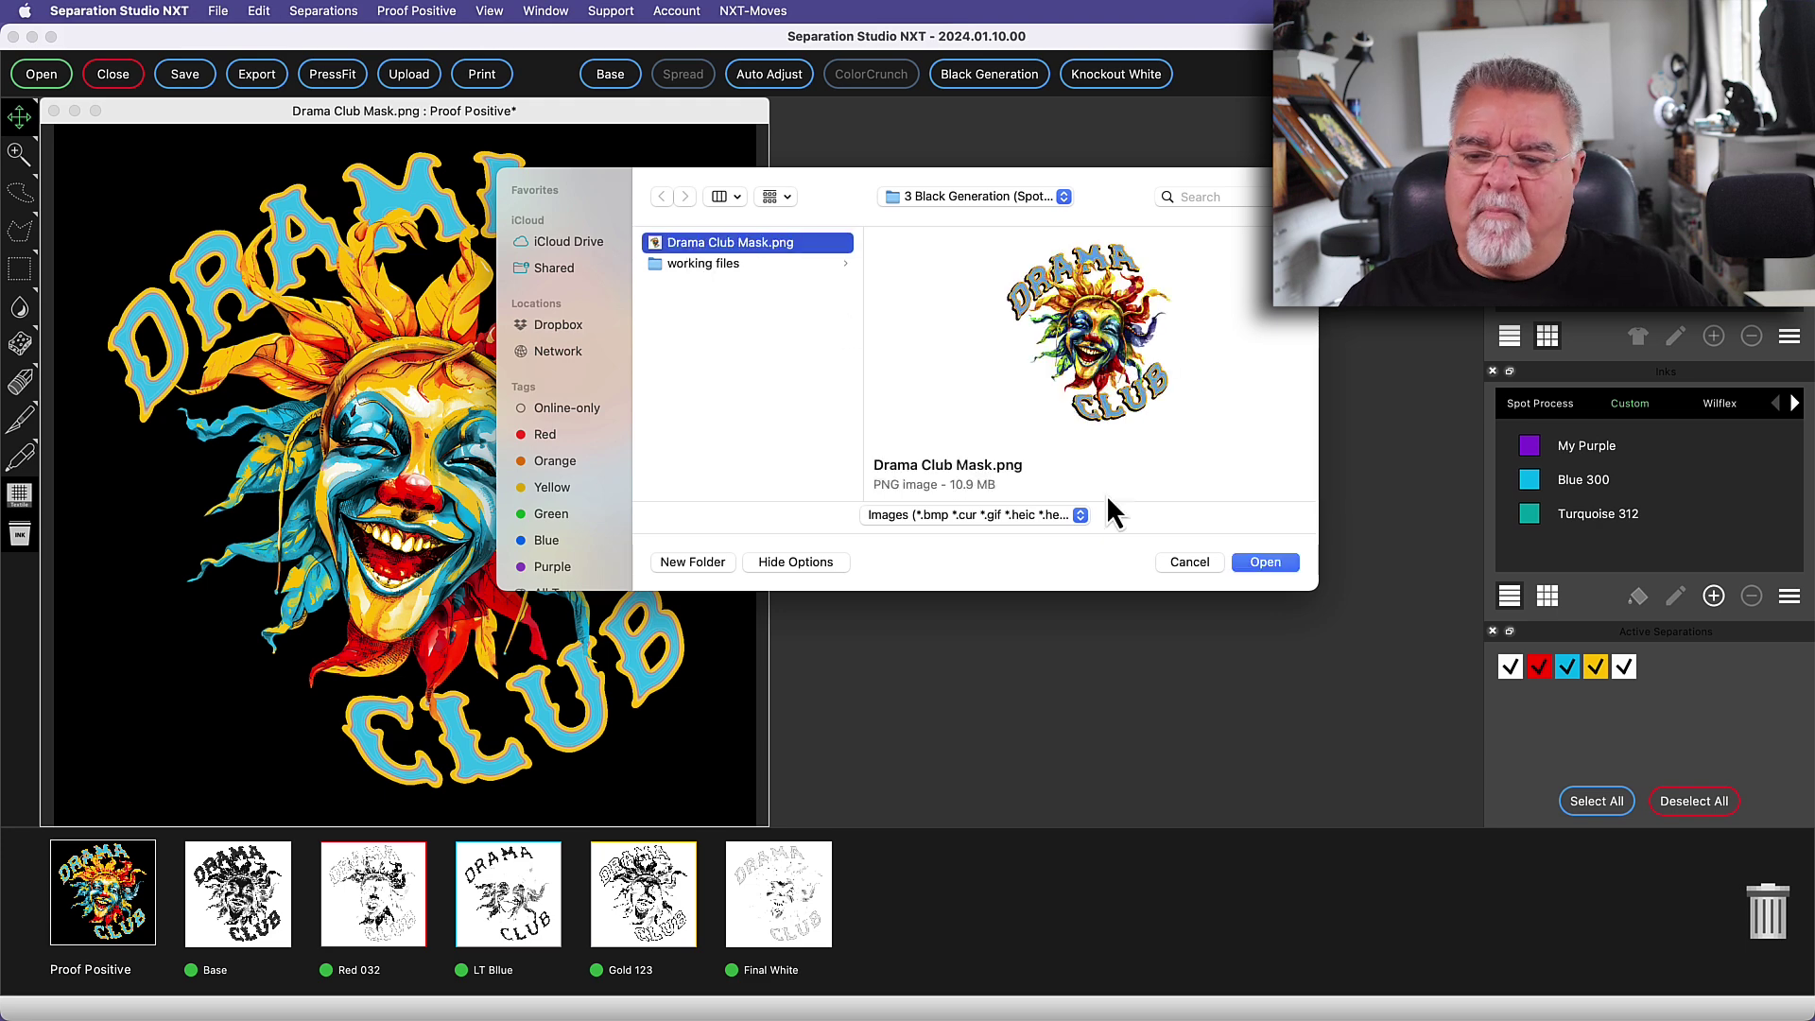
left_click(1264, 563)
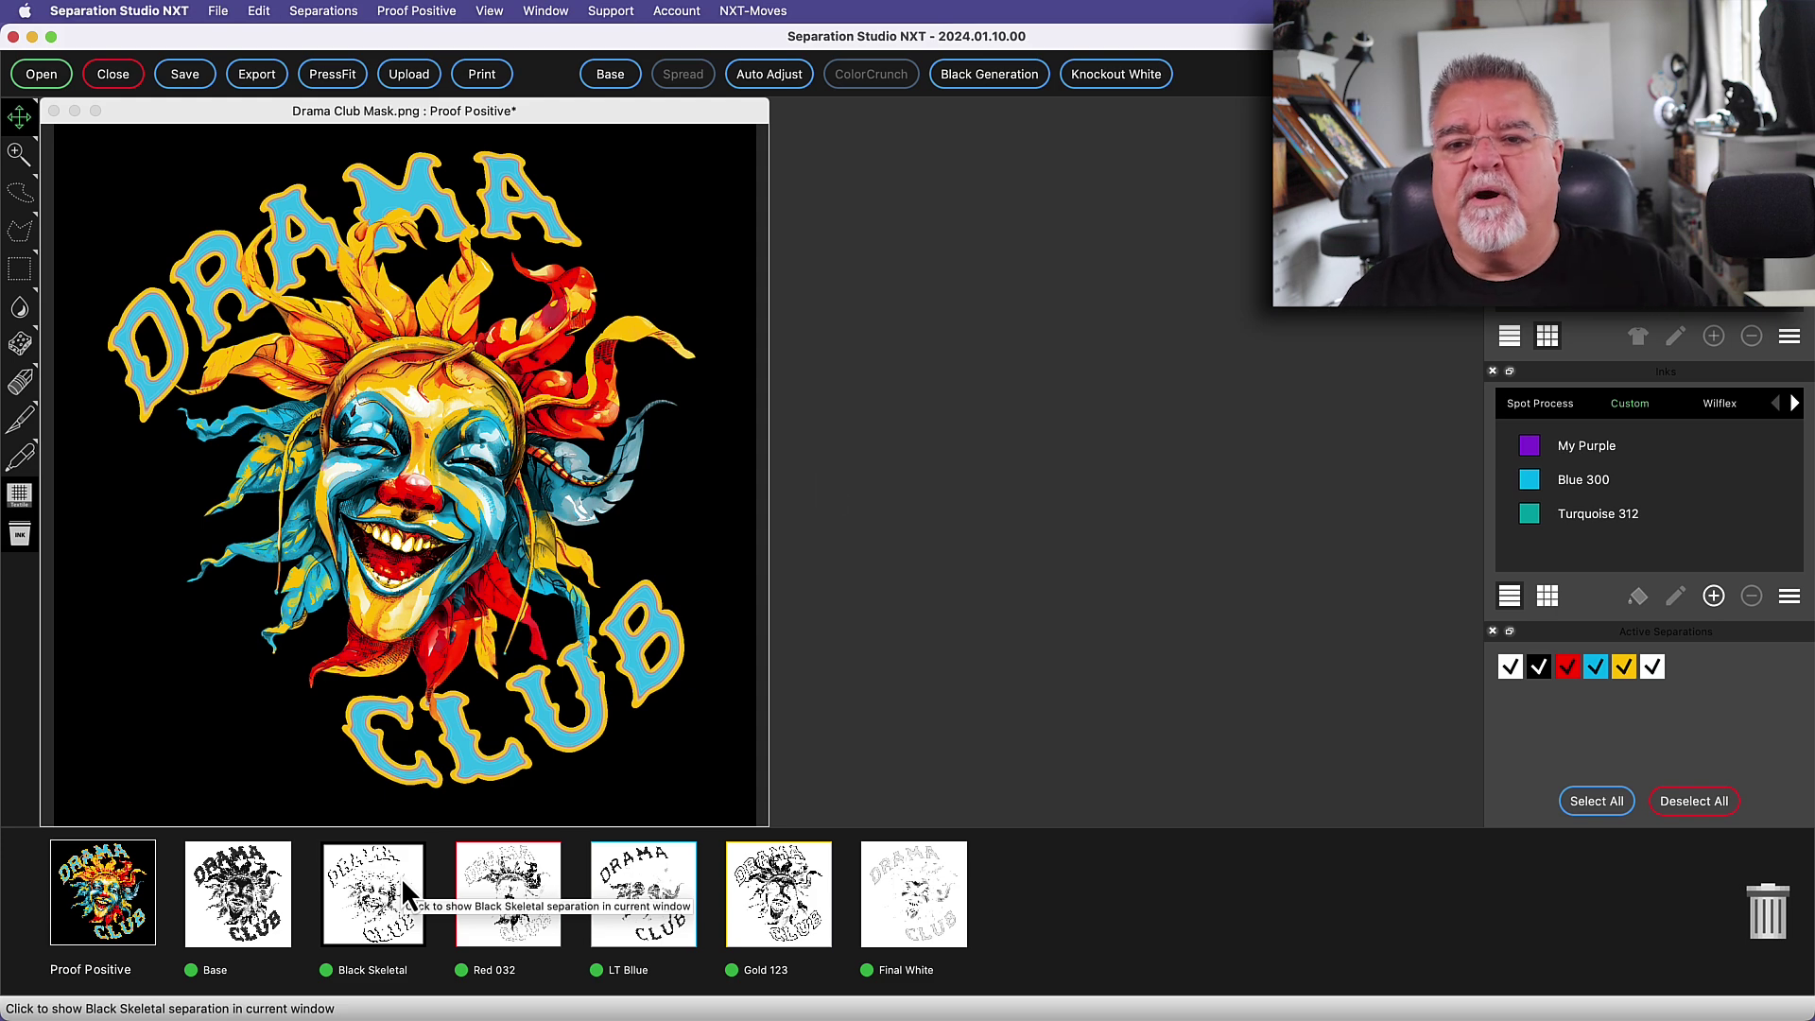
Step: Create a Black Detailed separation from Drama Club Mask.png
left_click(1004, 74)
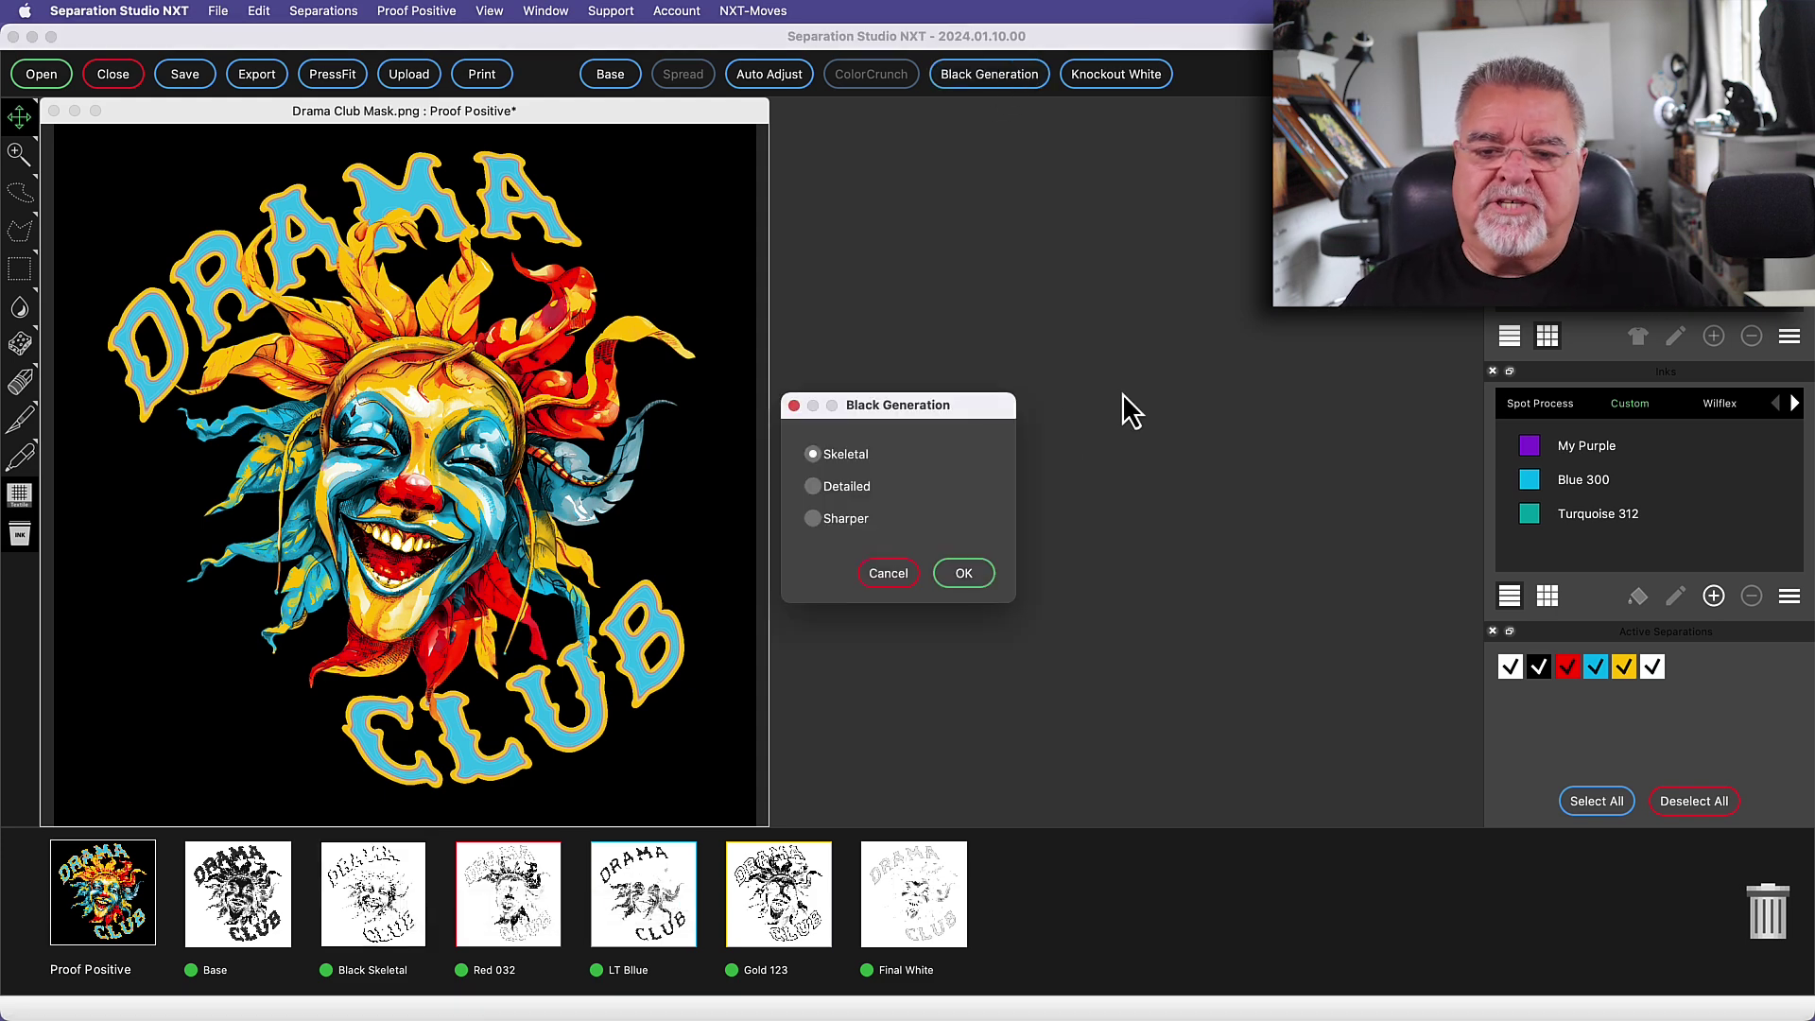
left_click(966, 573)
left_click(724, 242)
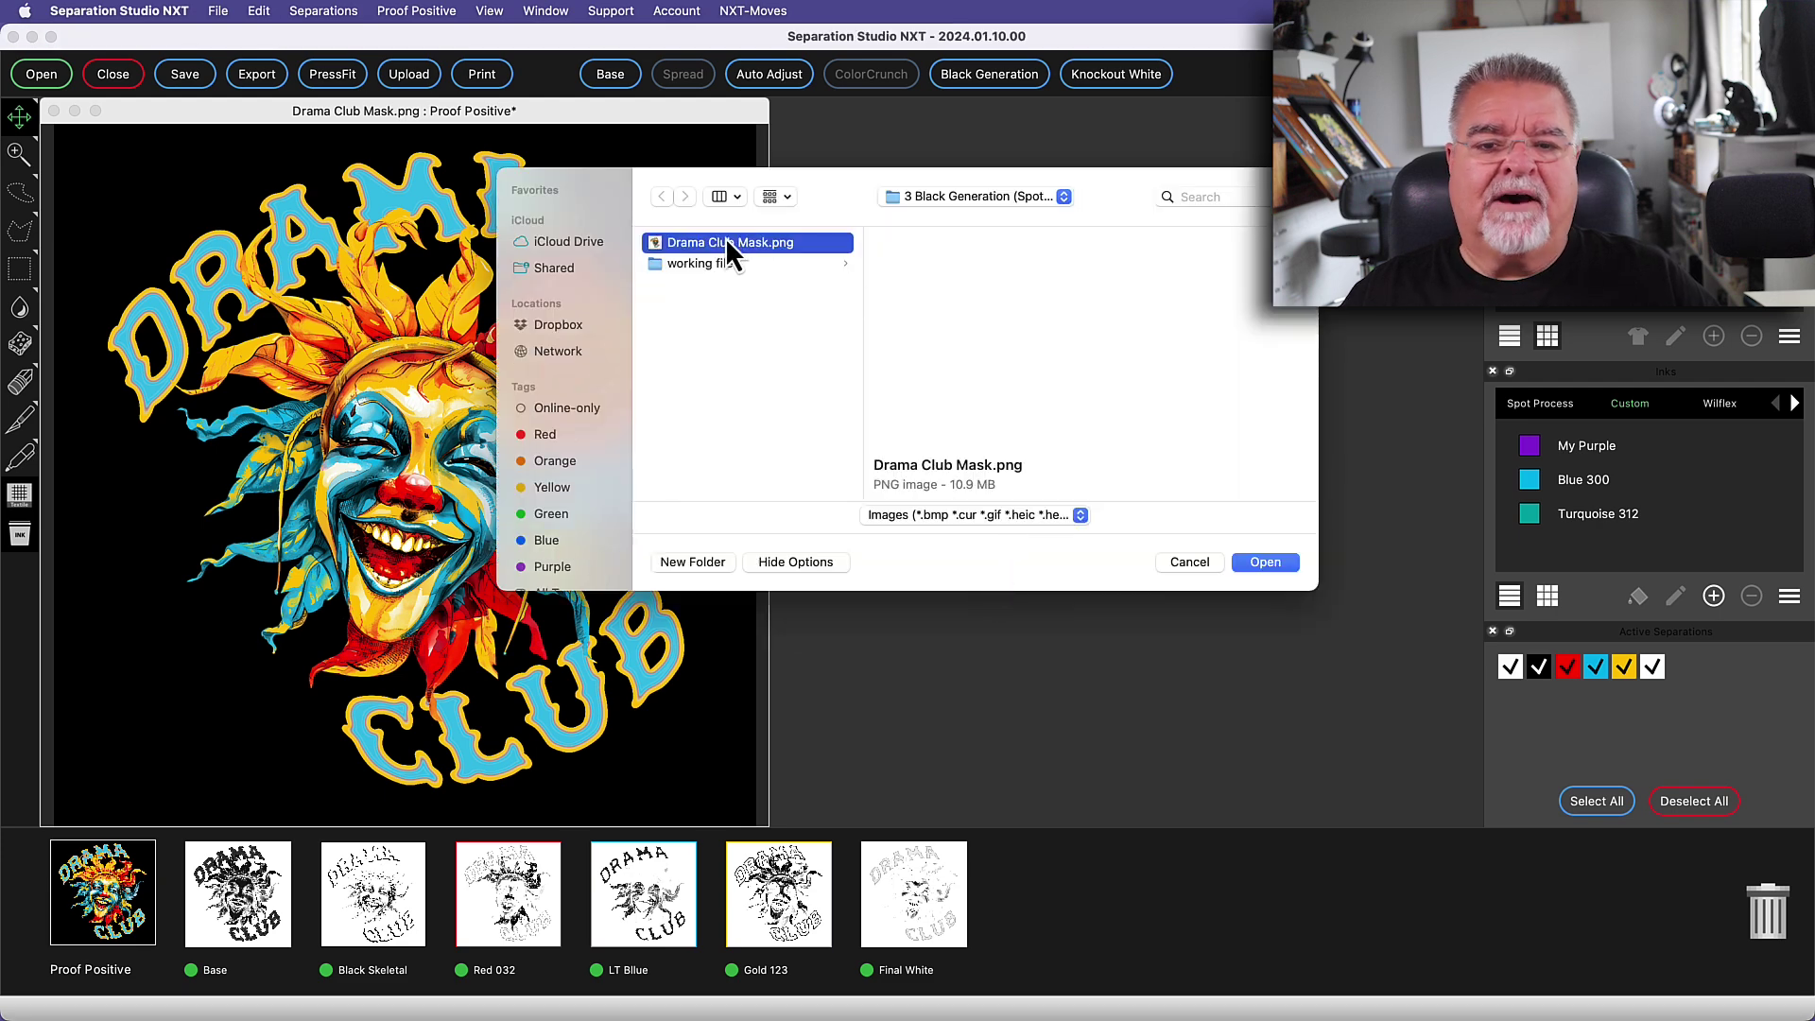
left_click(1265, 561)
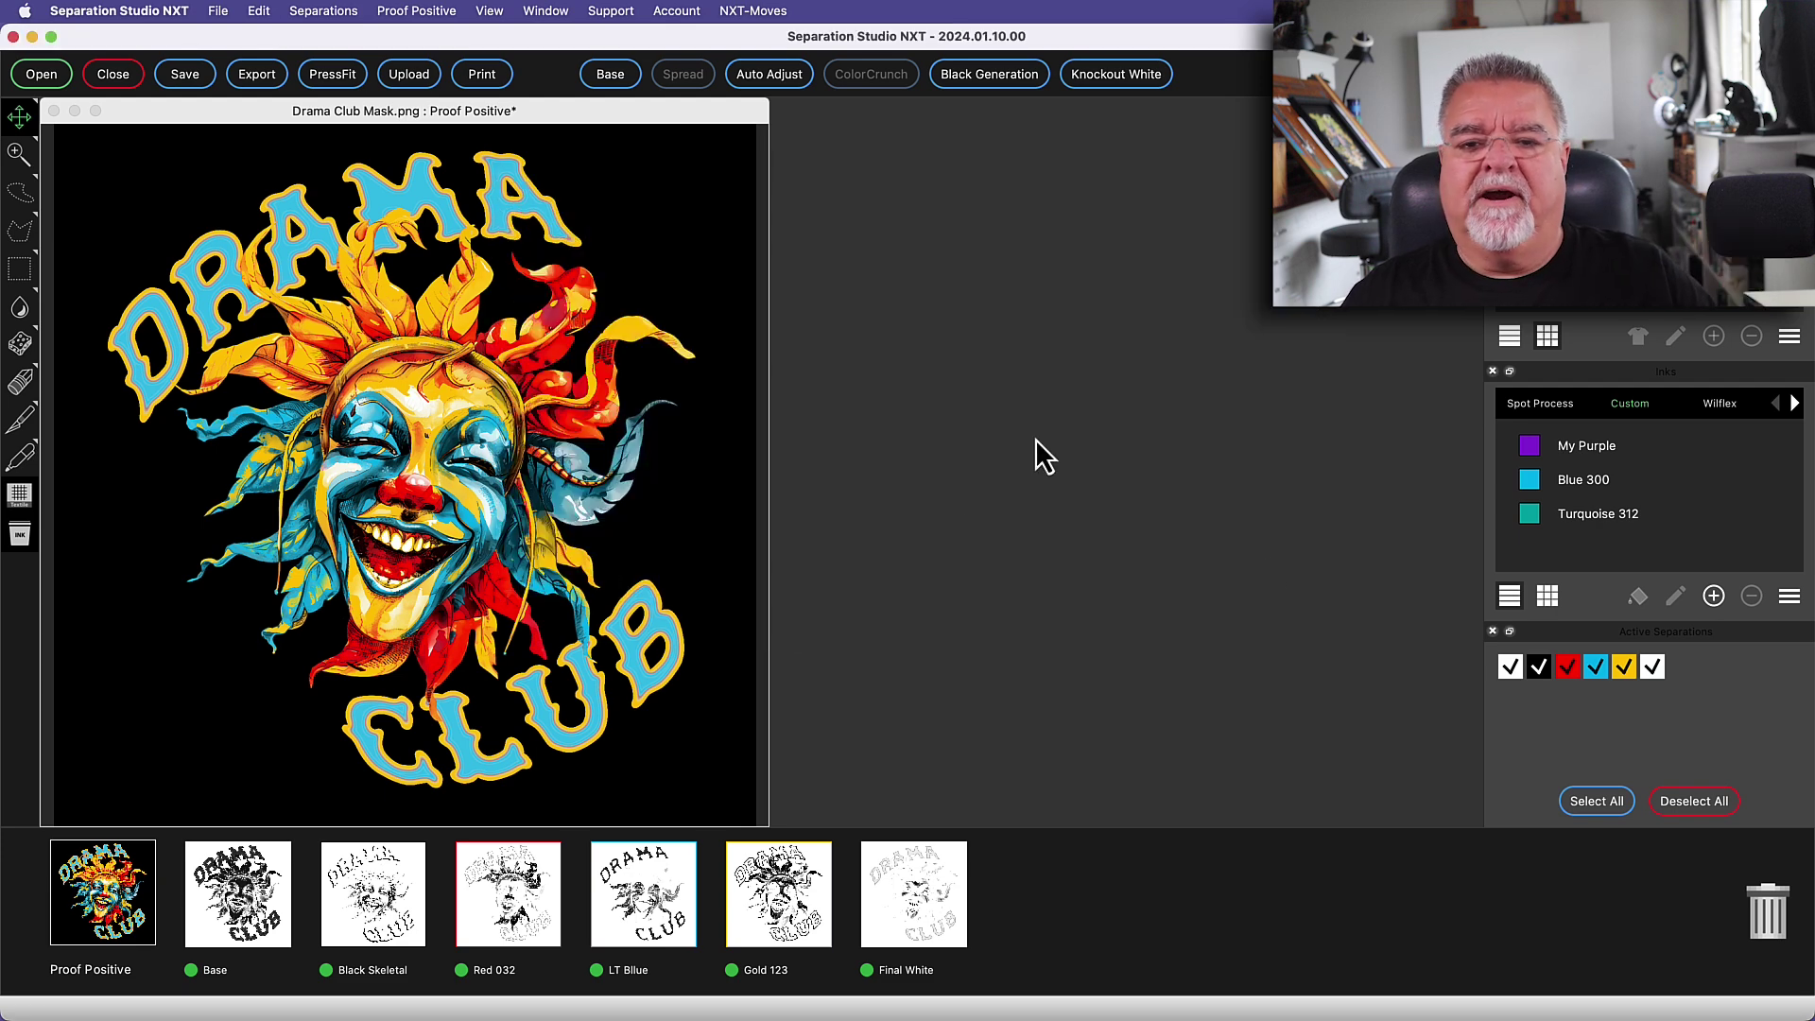
Step: Create a Black Sharper separation from Drama Club Mask.png
left_click(1001, 76)
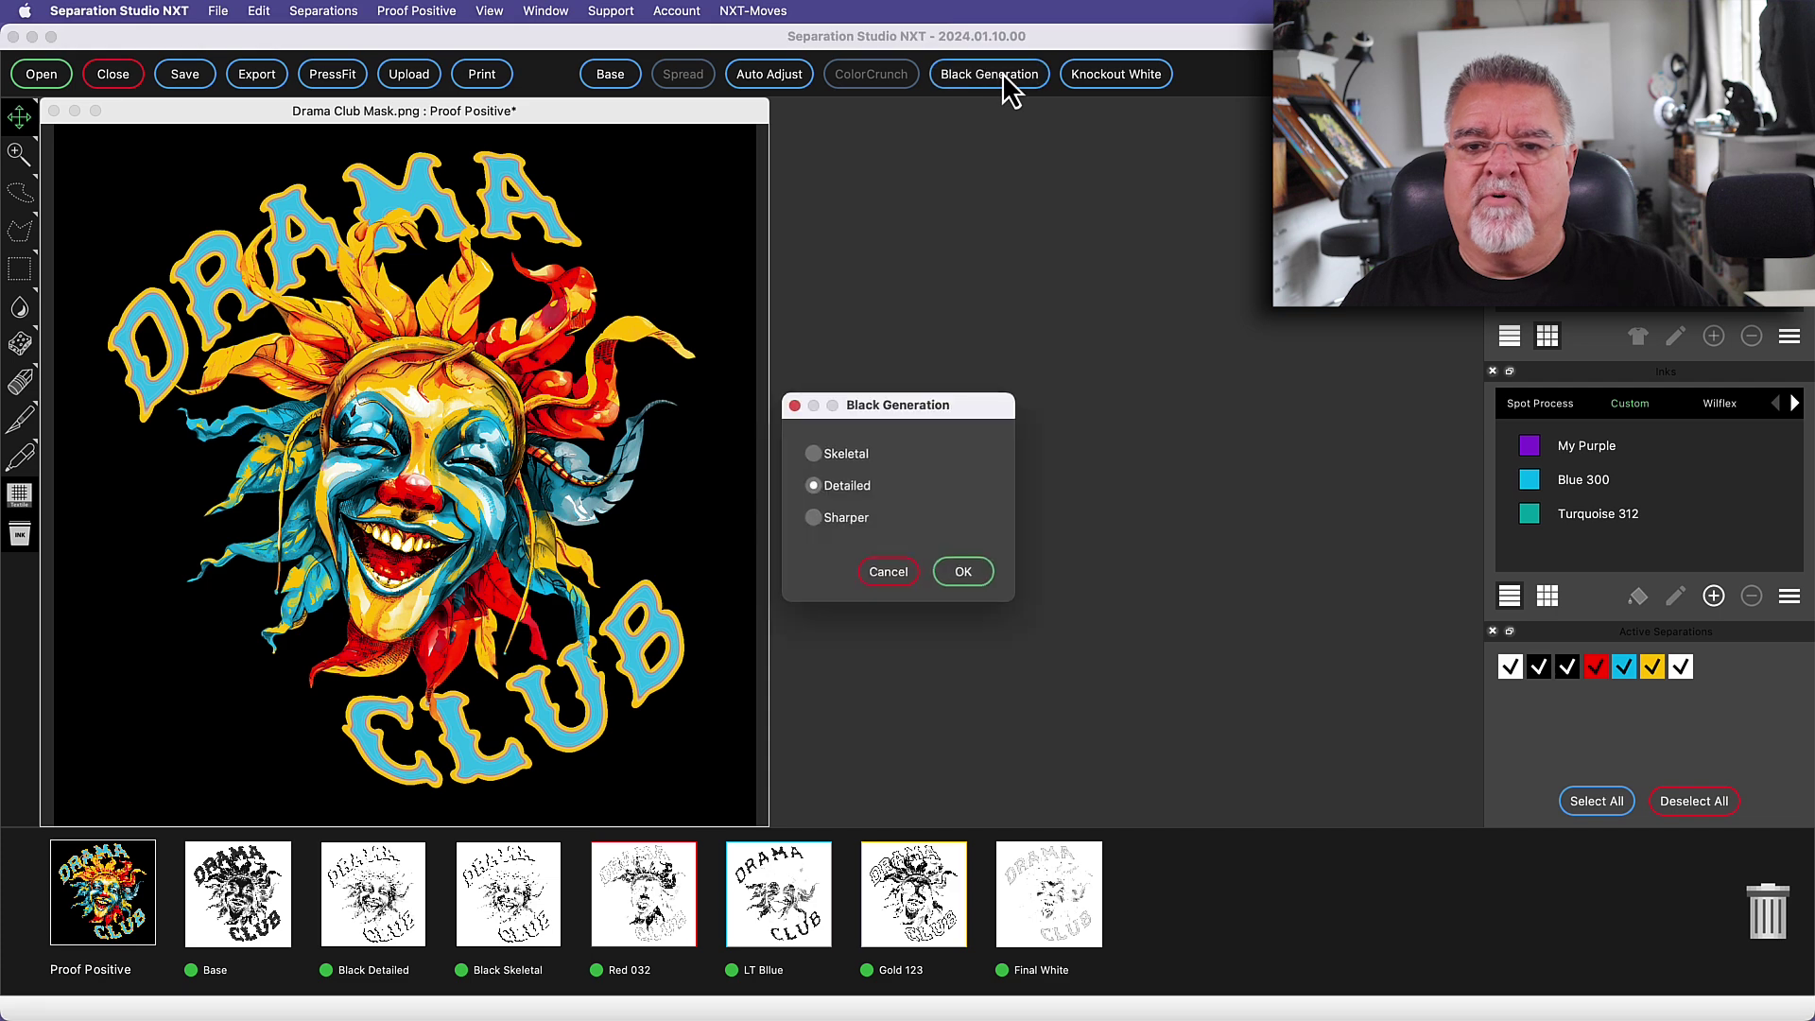
left_click(966, 574)
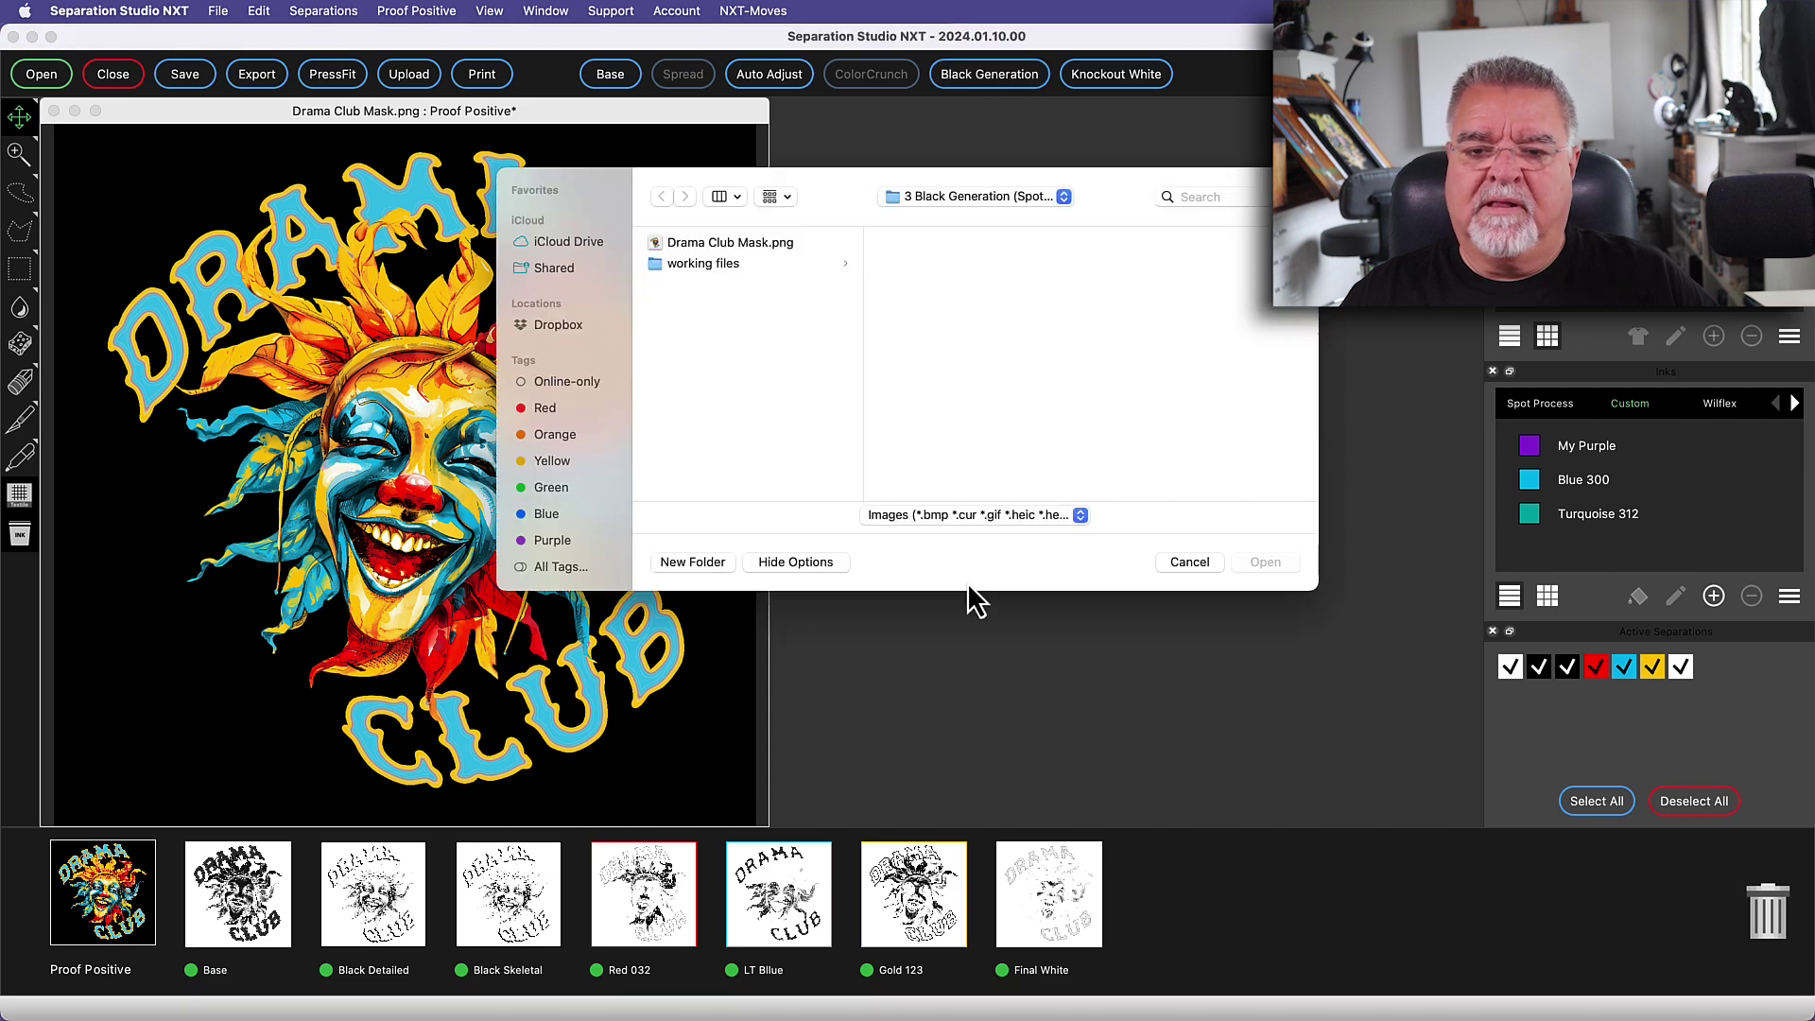
left_click(734, 244)
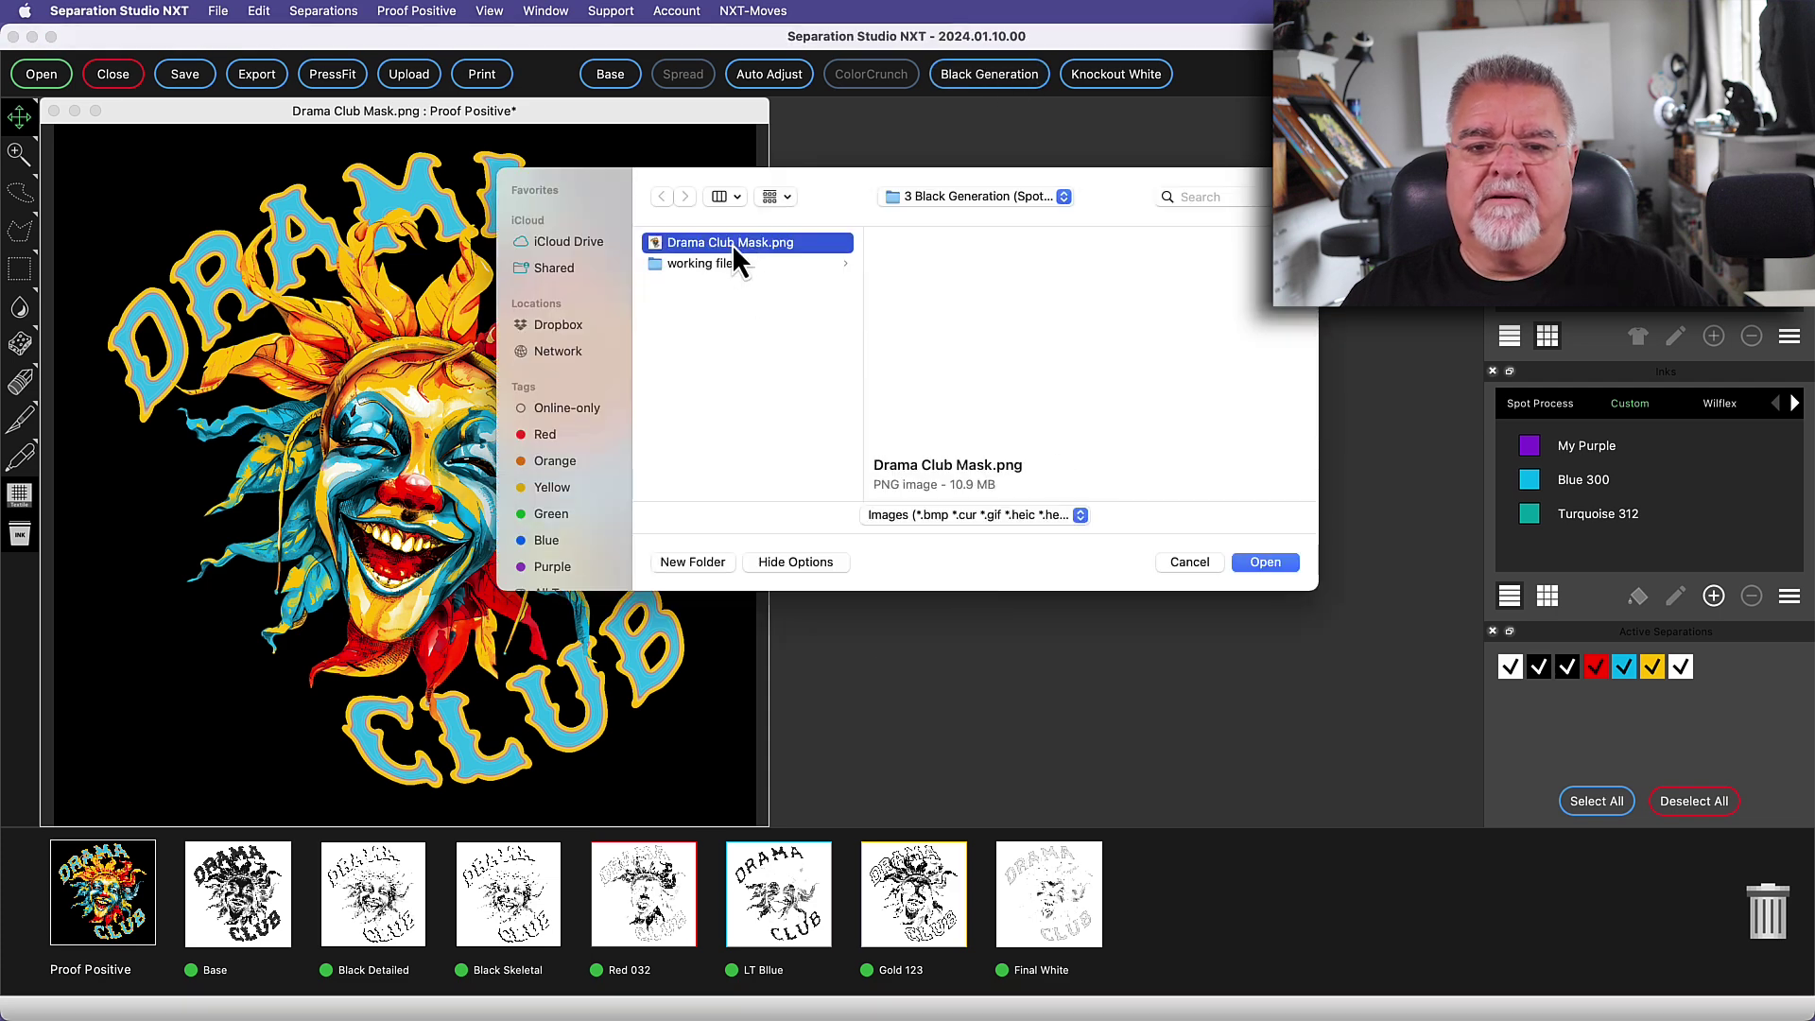
left_click(1265, 562)
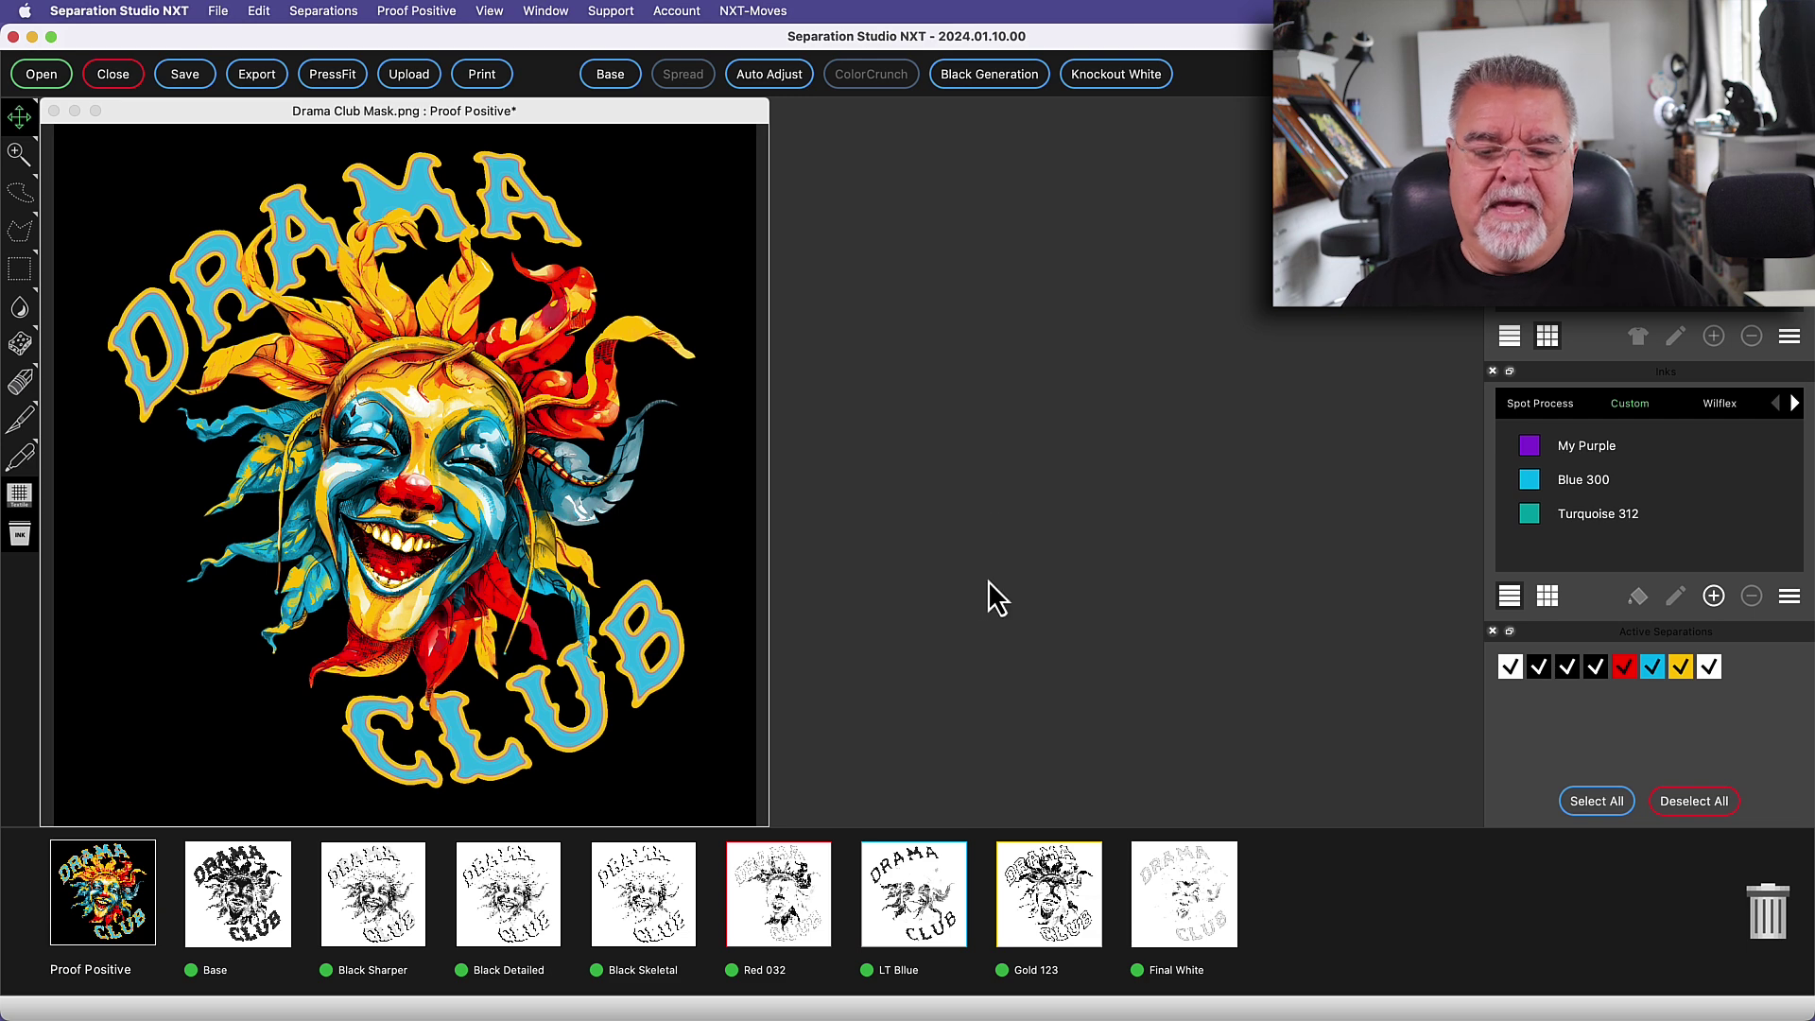
right_click(364, 872)
left_click(683, 921)
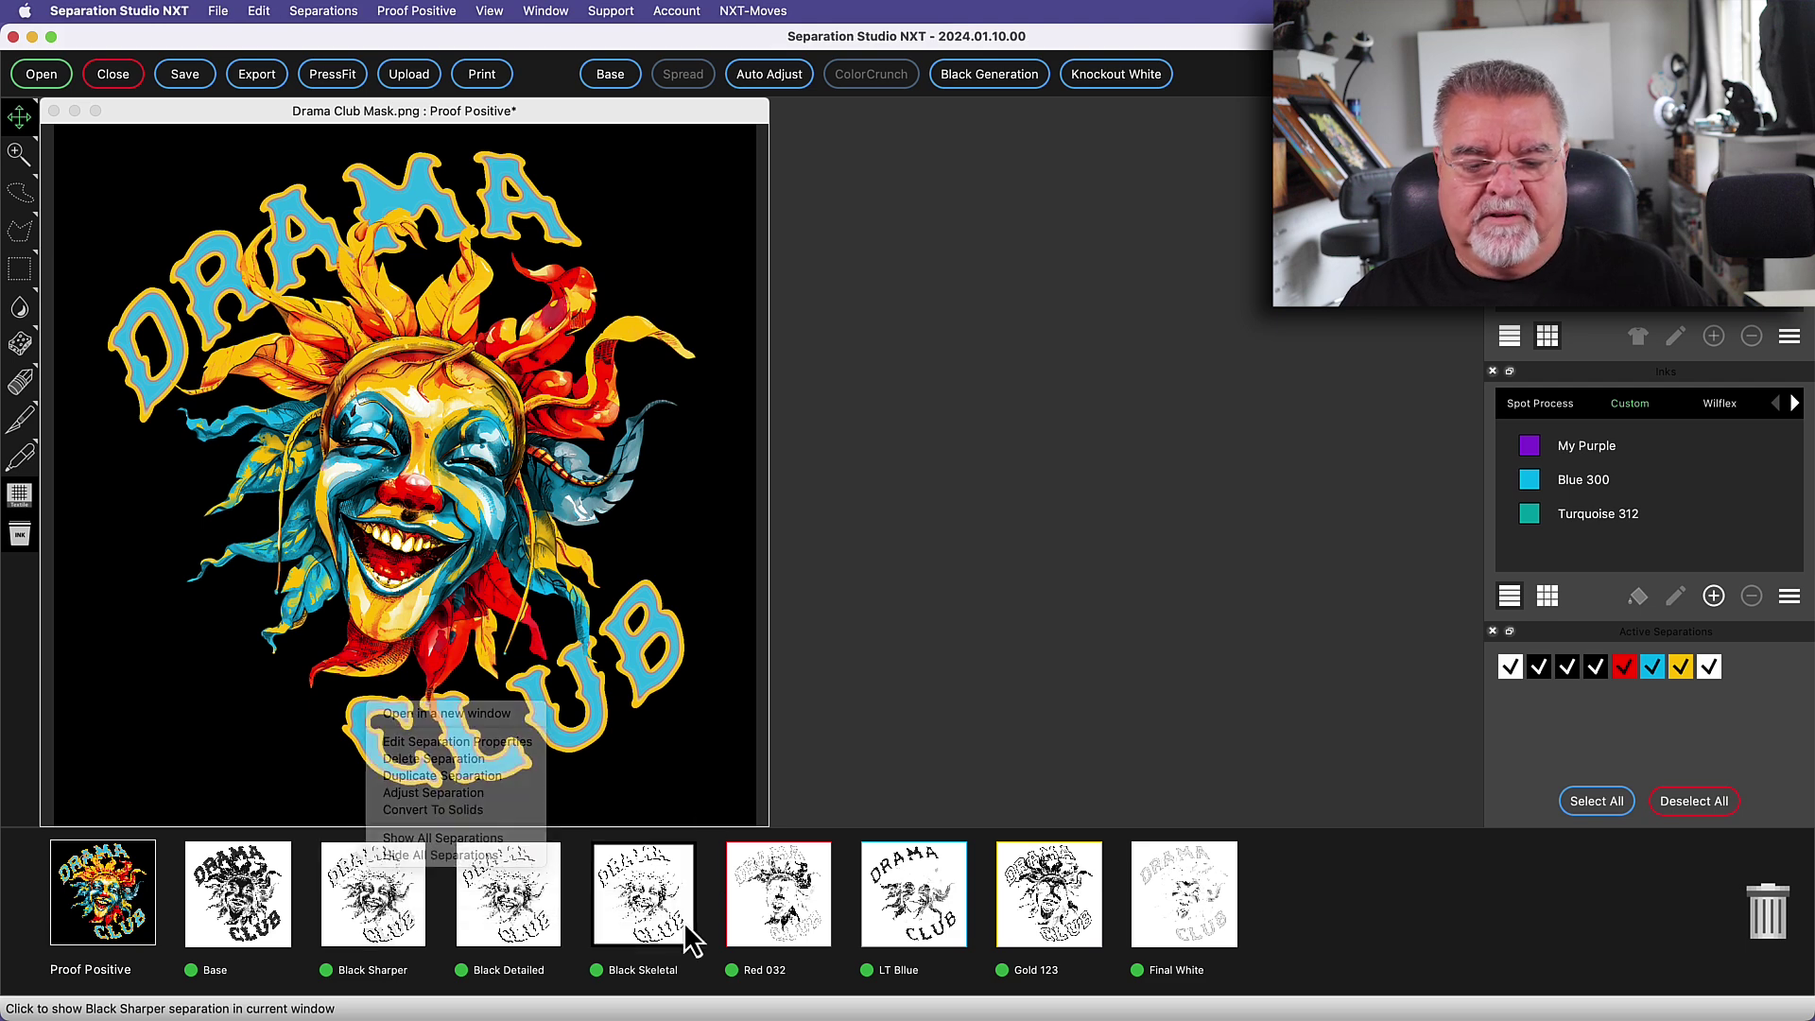
right_click(640, 902)
left_click(694, 746)
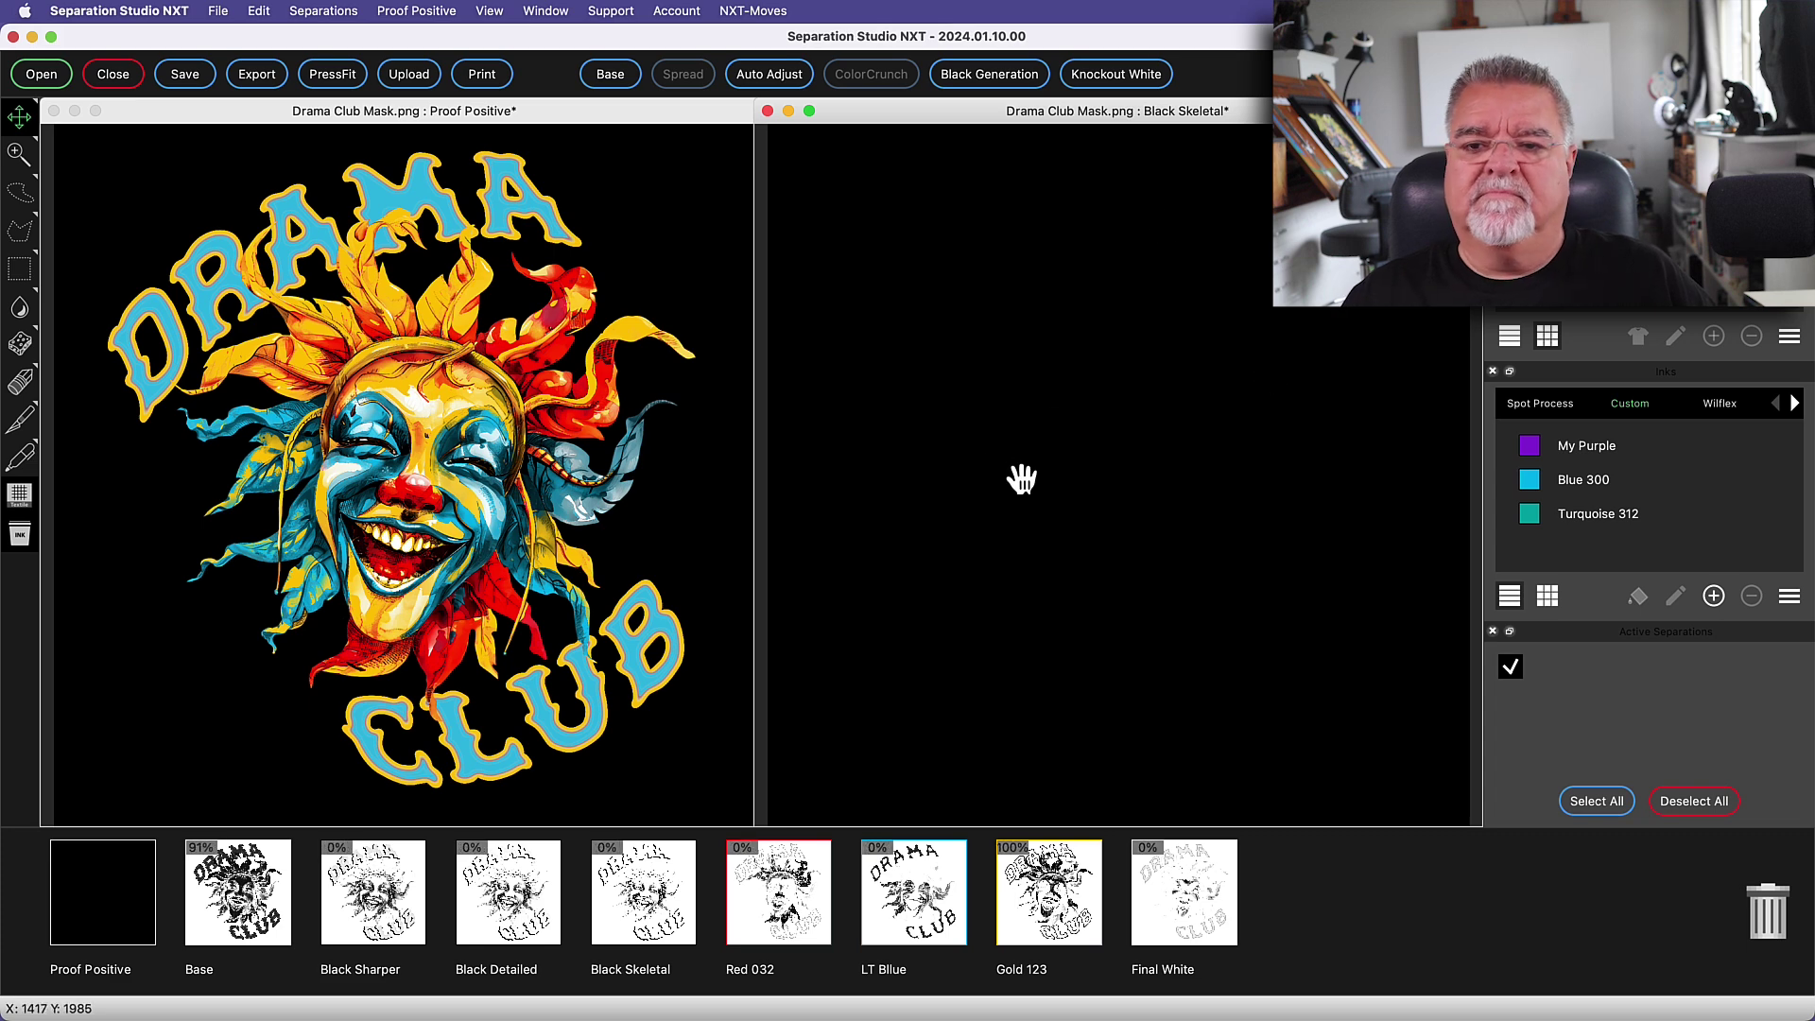
right_click(935, 252)
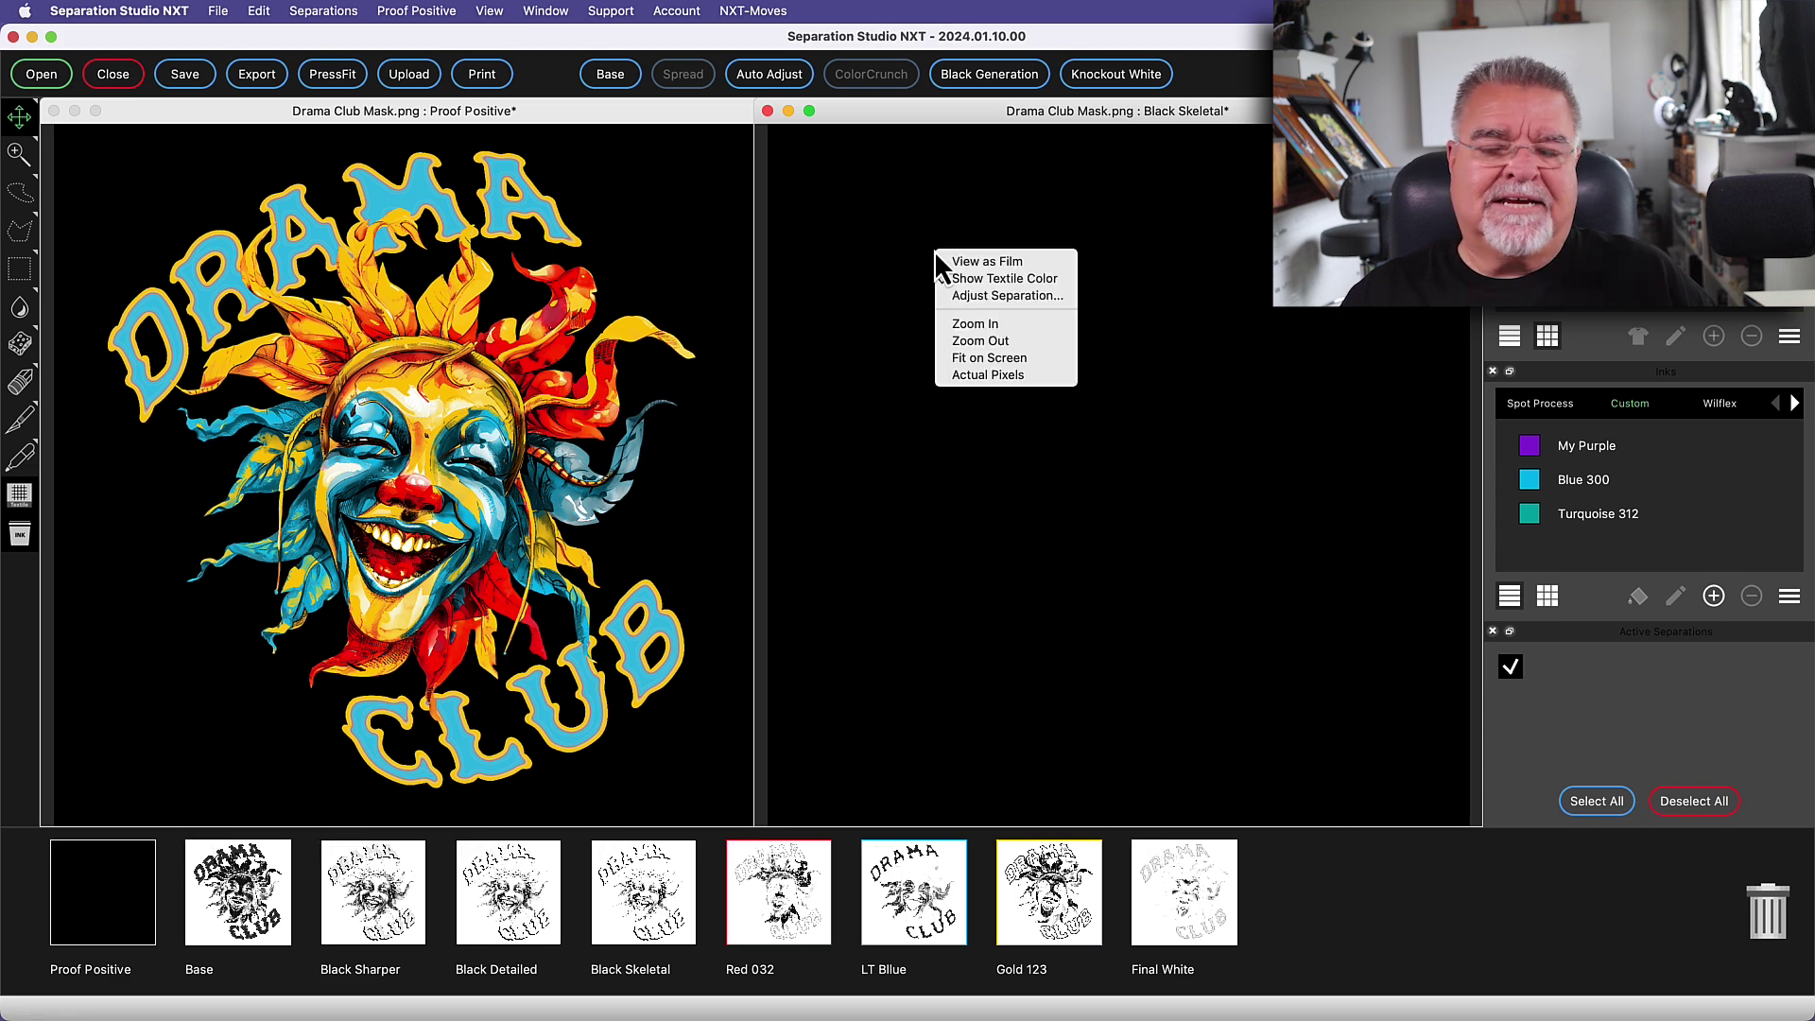
left_click(1005, 265)
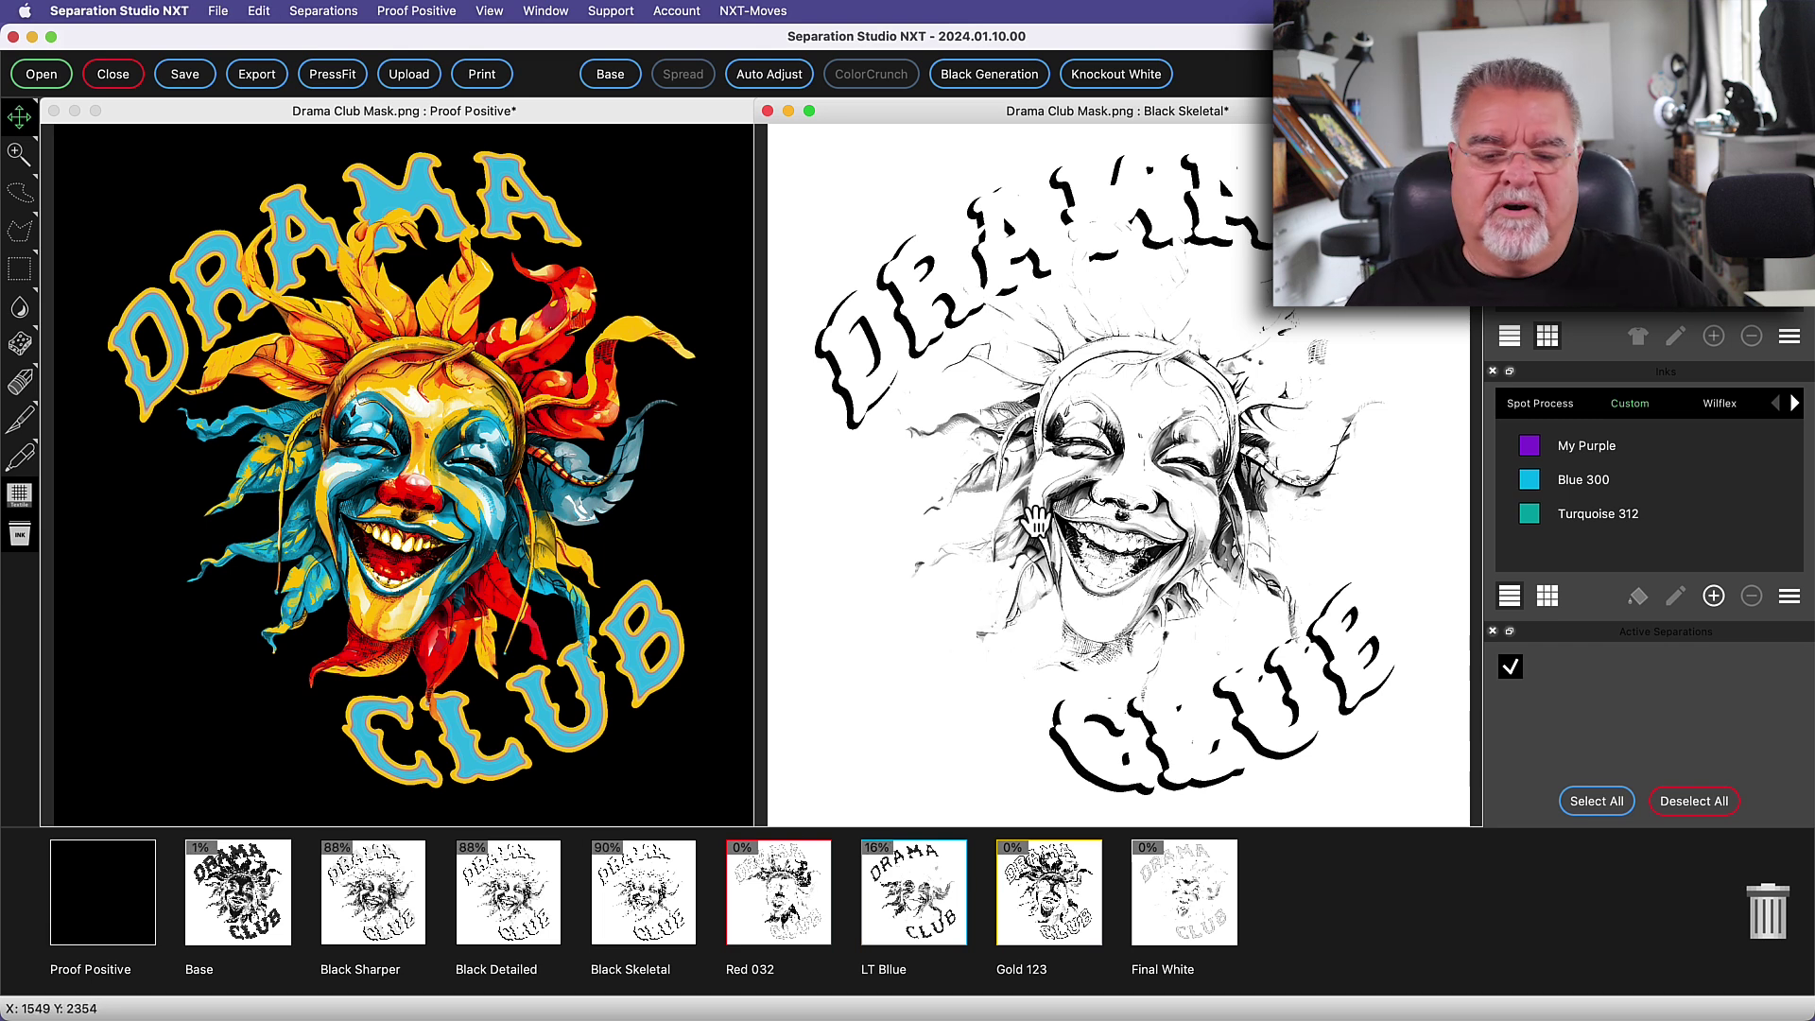
left_click(491, 891)
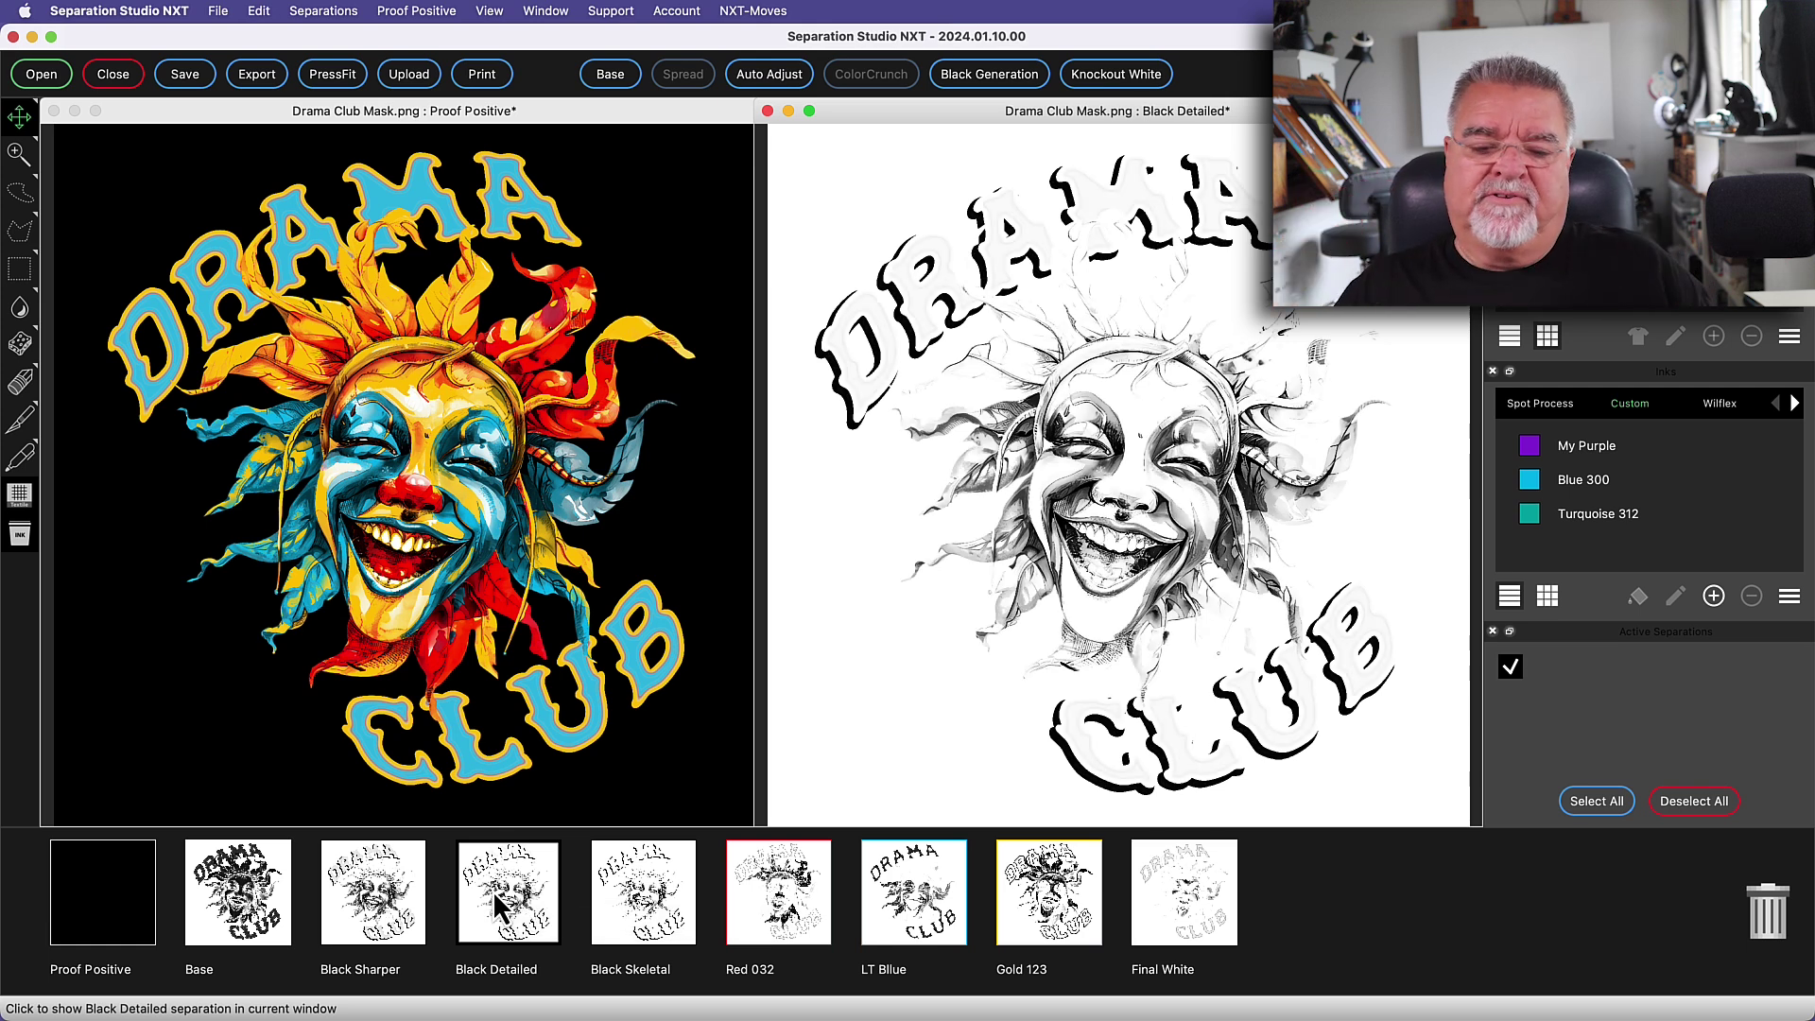
left_click(359, 895)
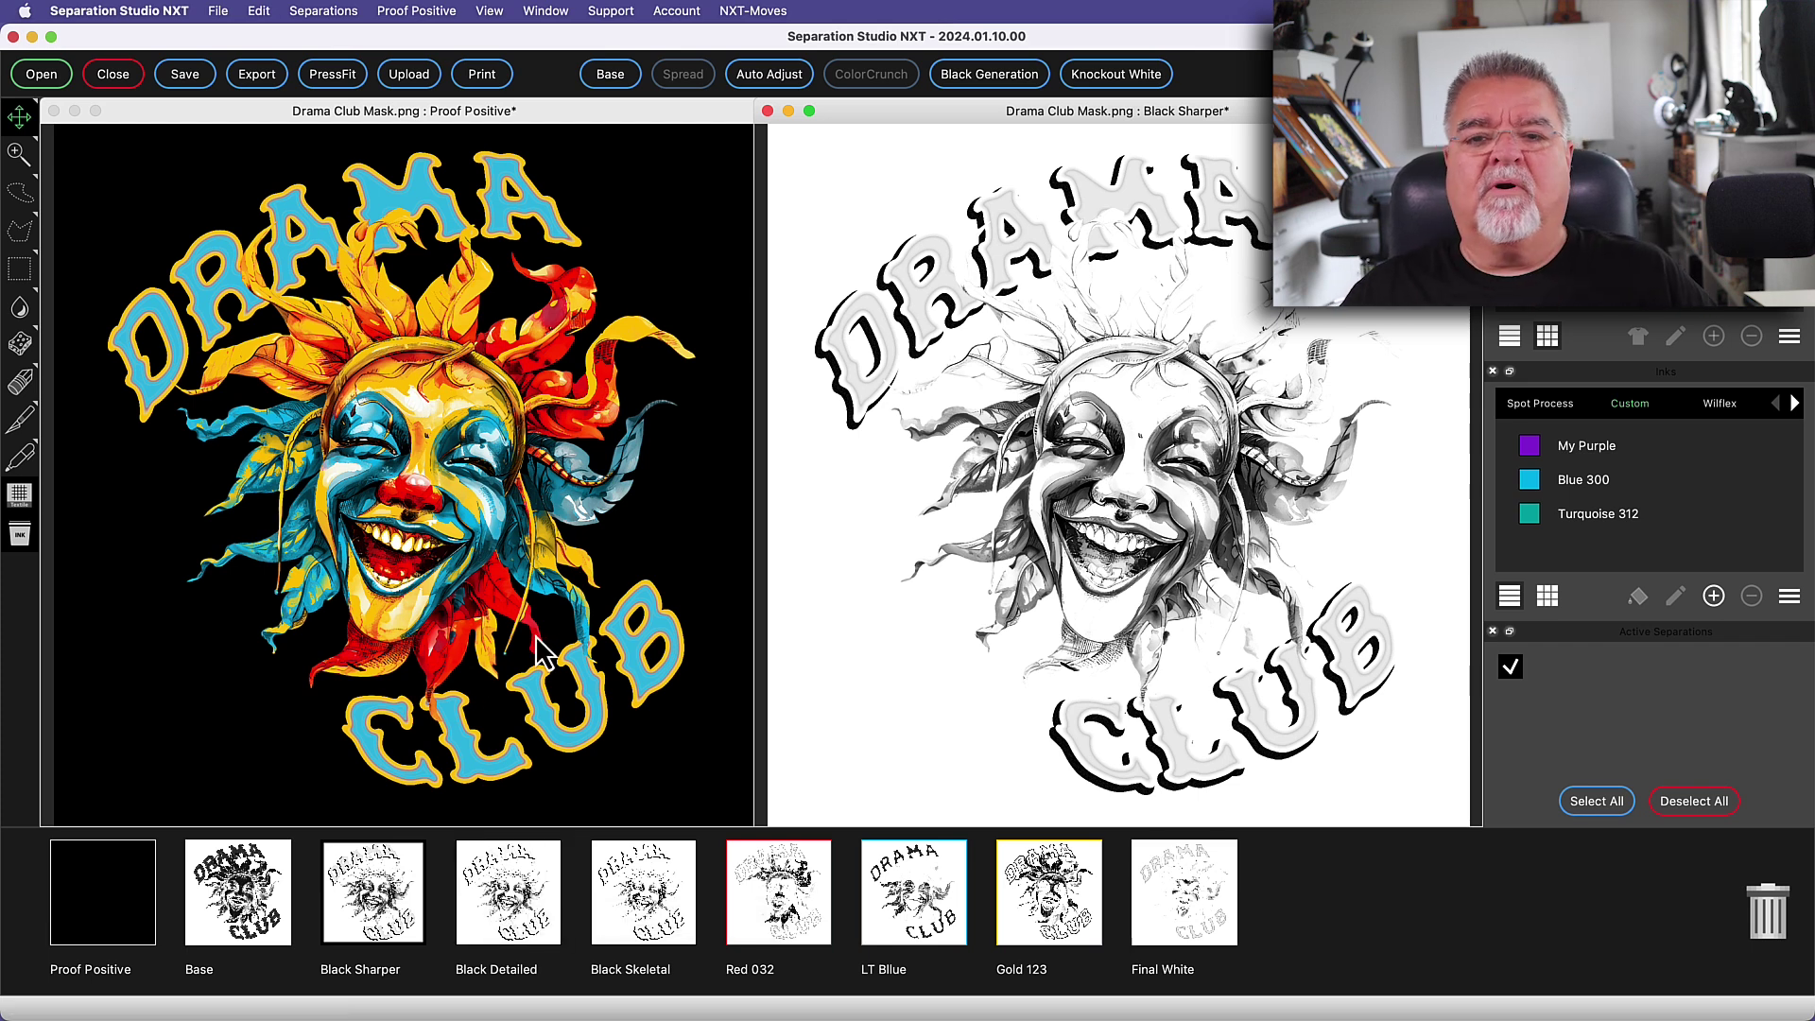
left_click(767, 111)
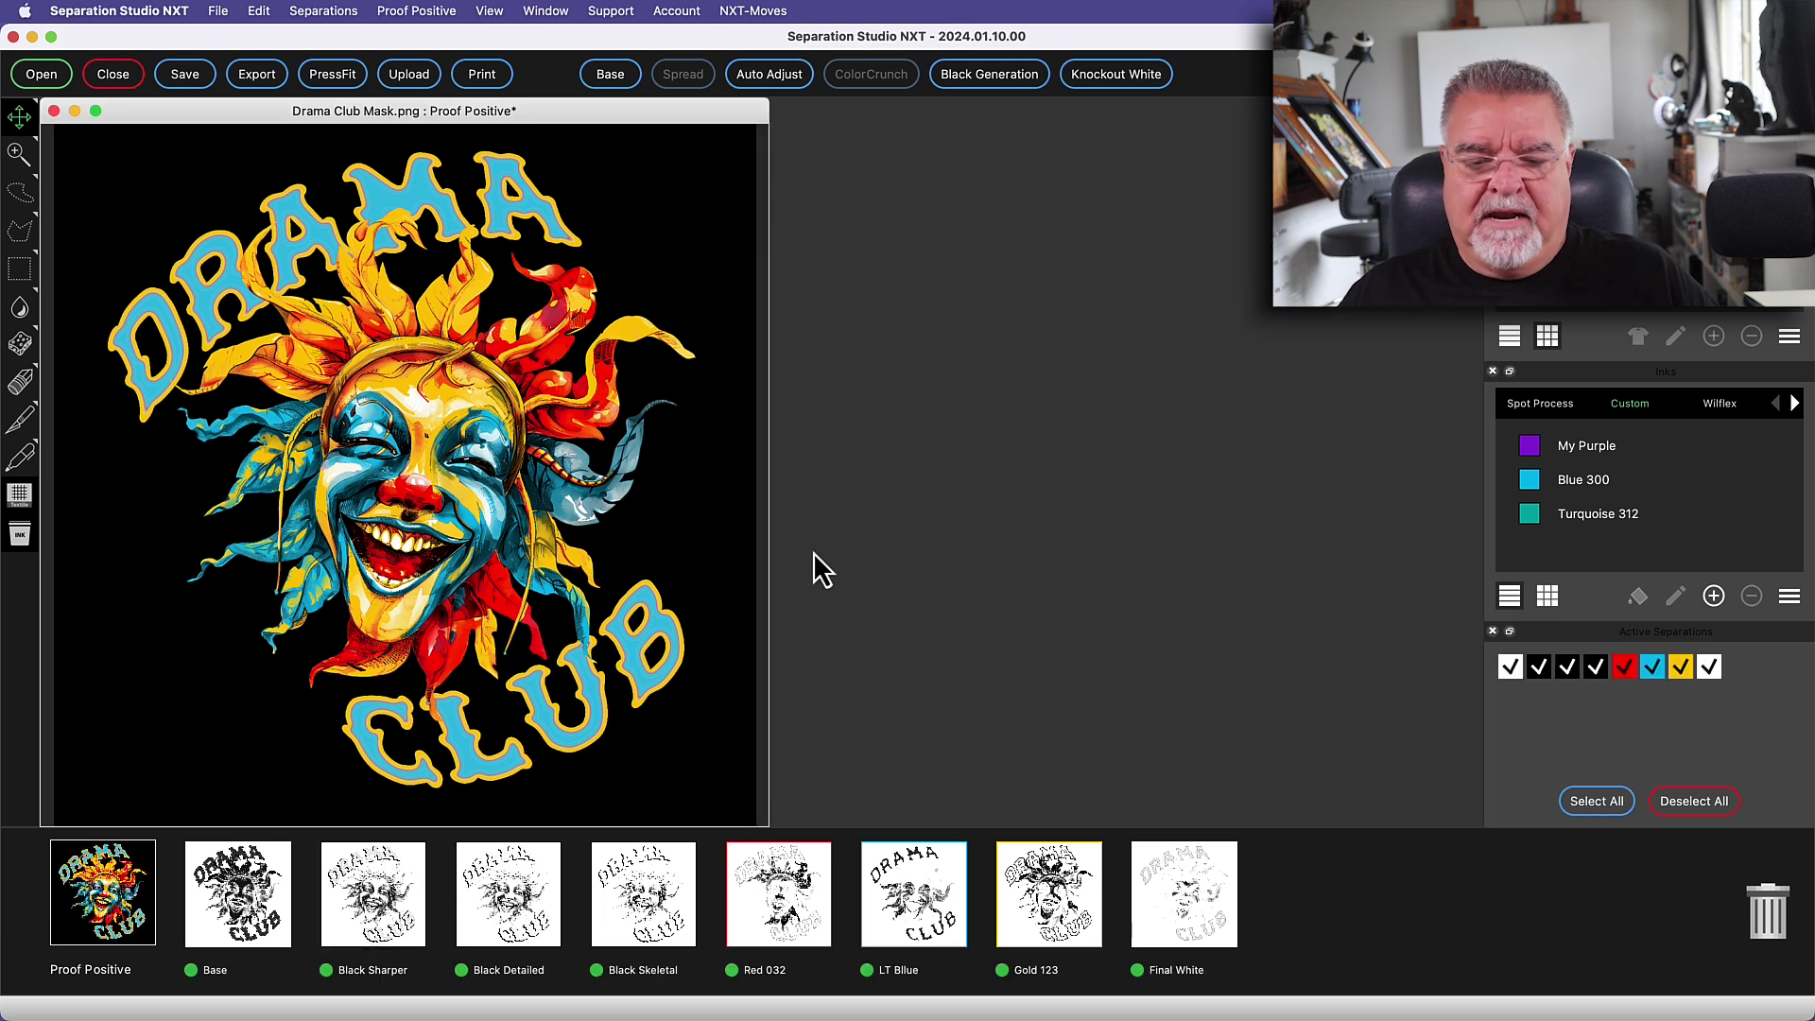
Step: Delete the Black Skeletal and Black Detailed separations, keeping Black Sharper
right_click(626, 919)
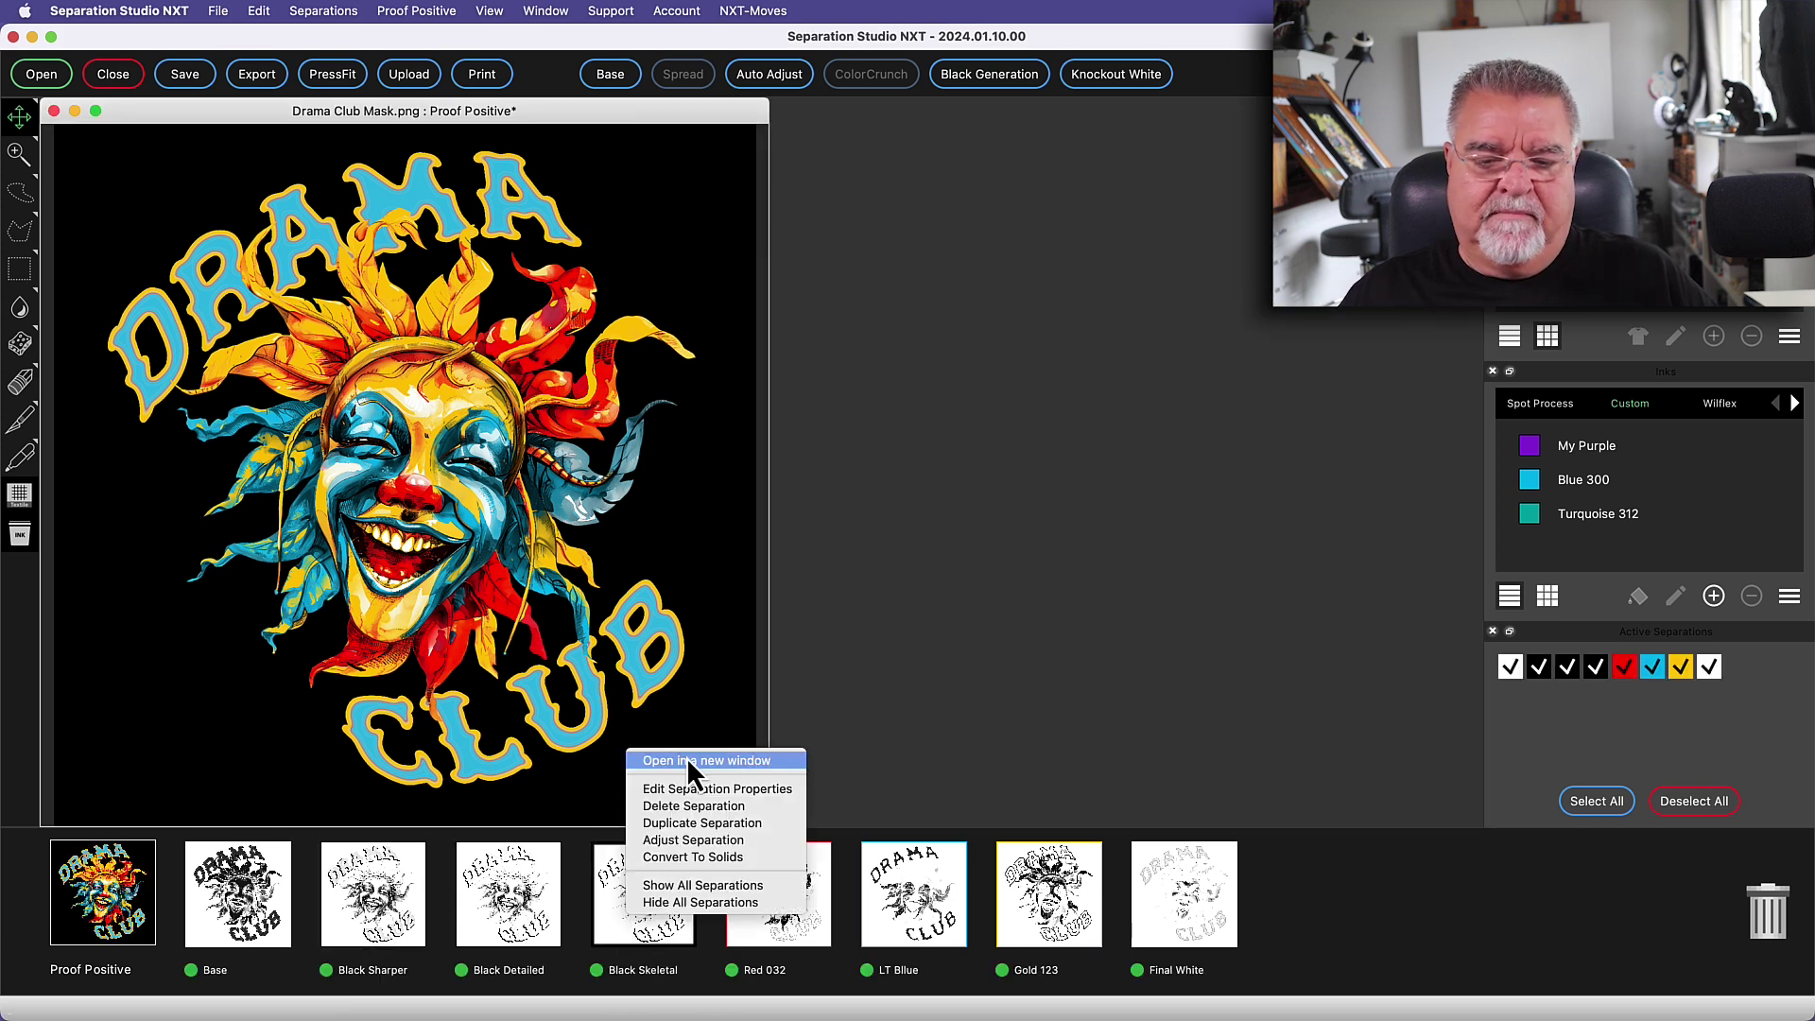
left_click(668, 810)
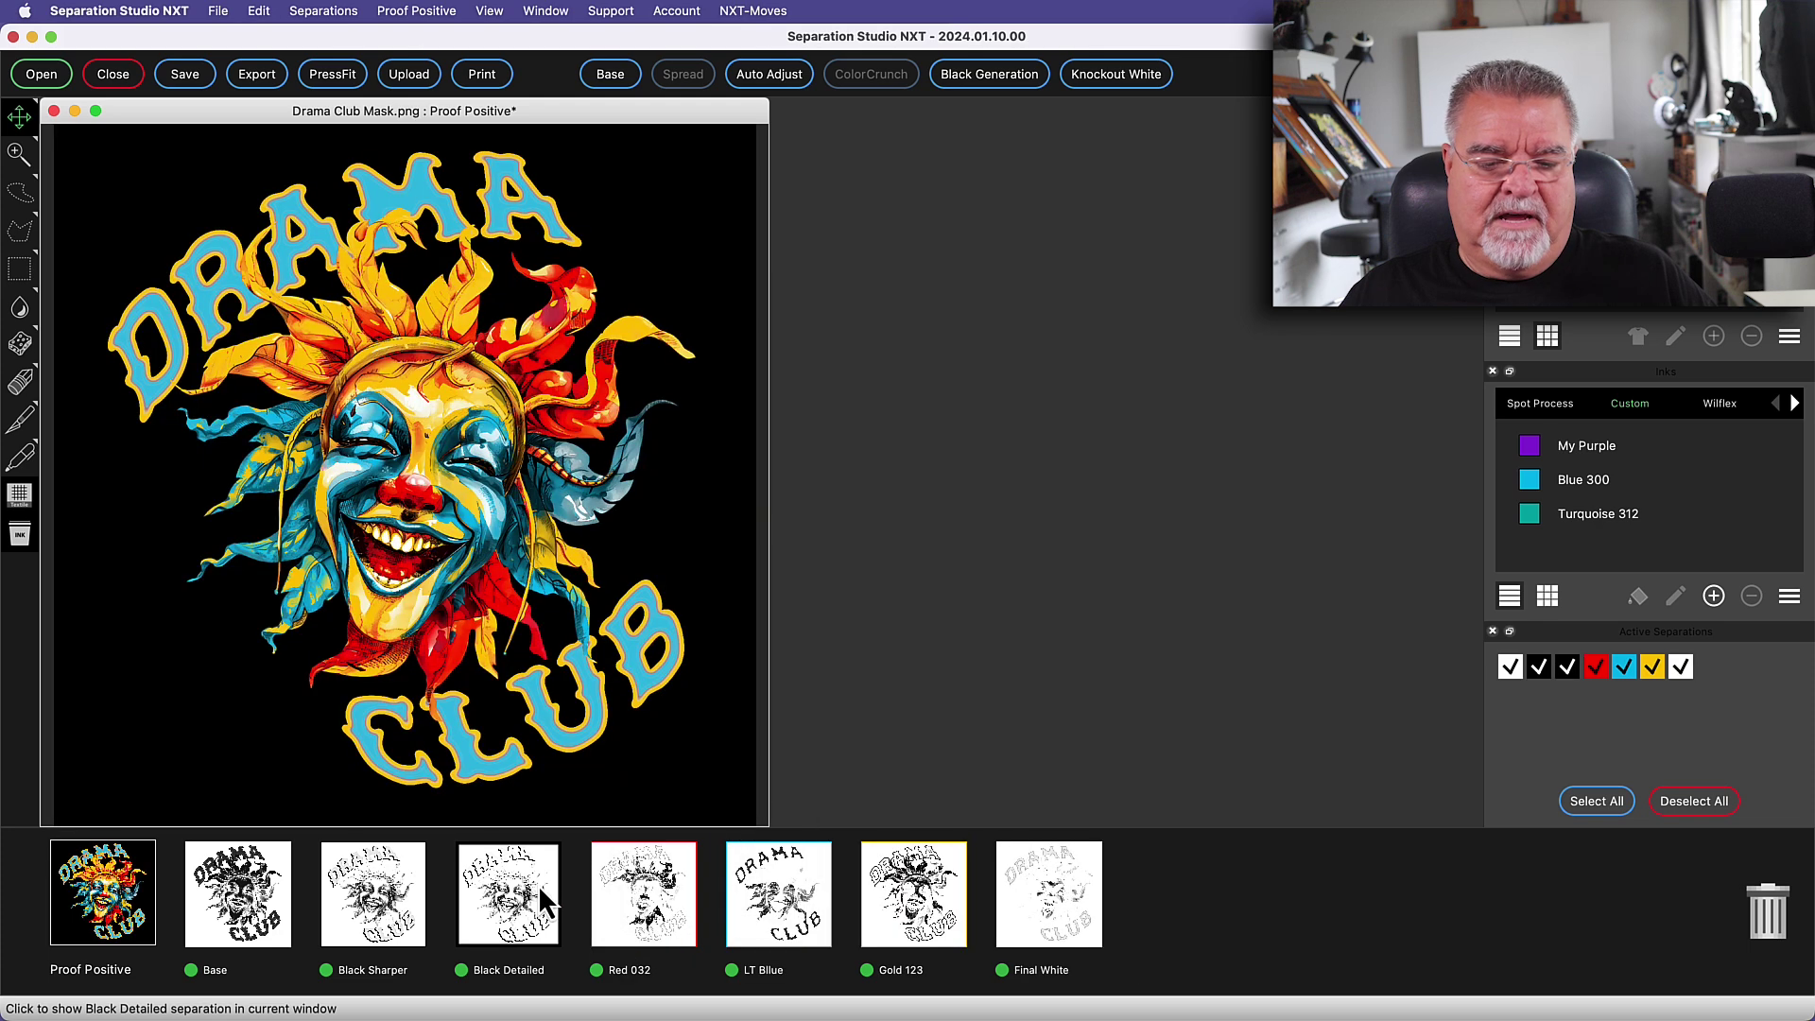
right_click(363, 891)
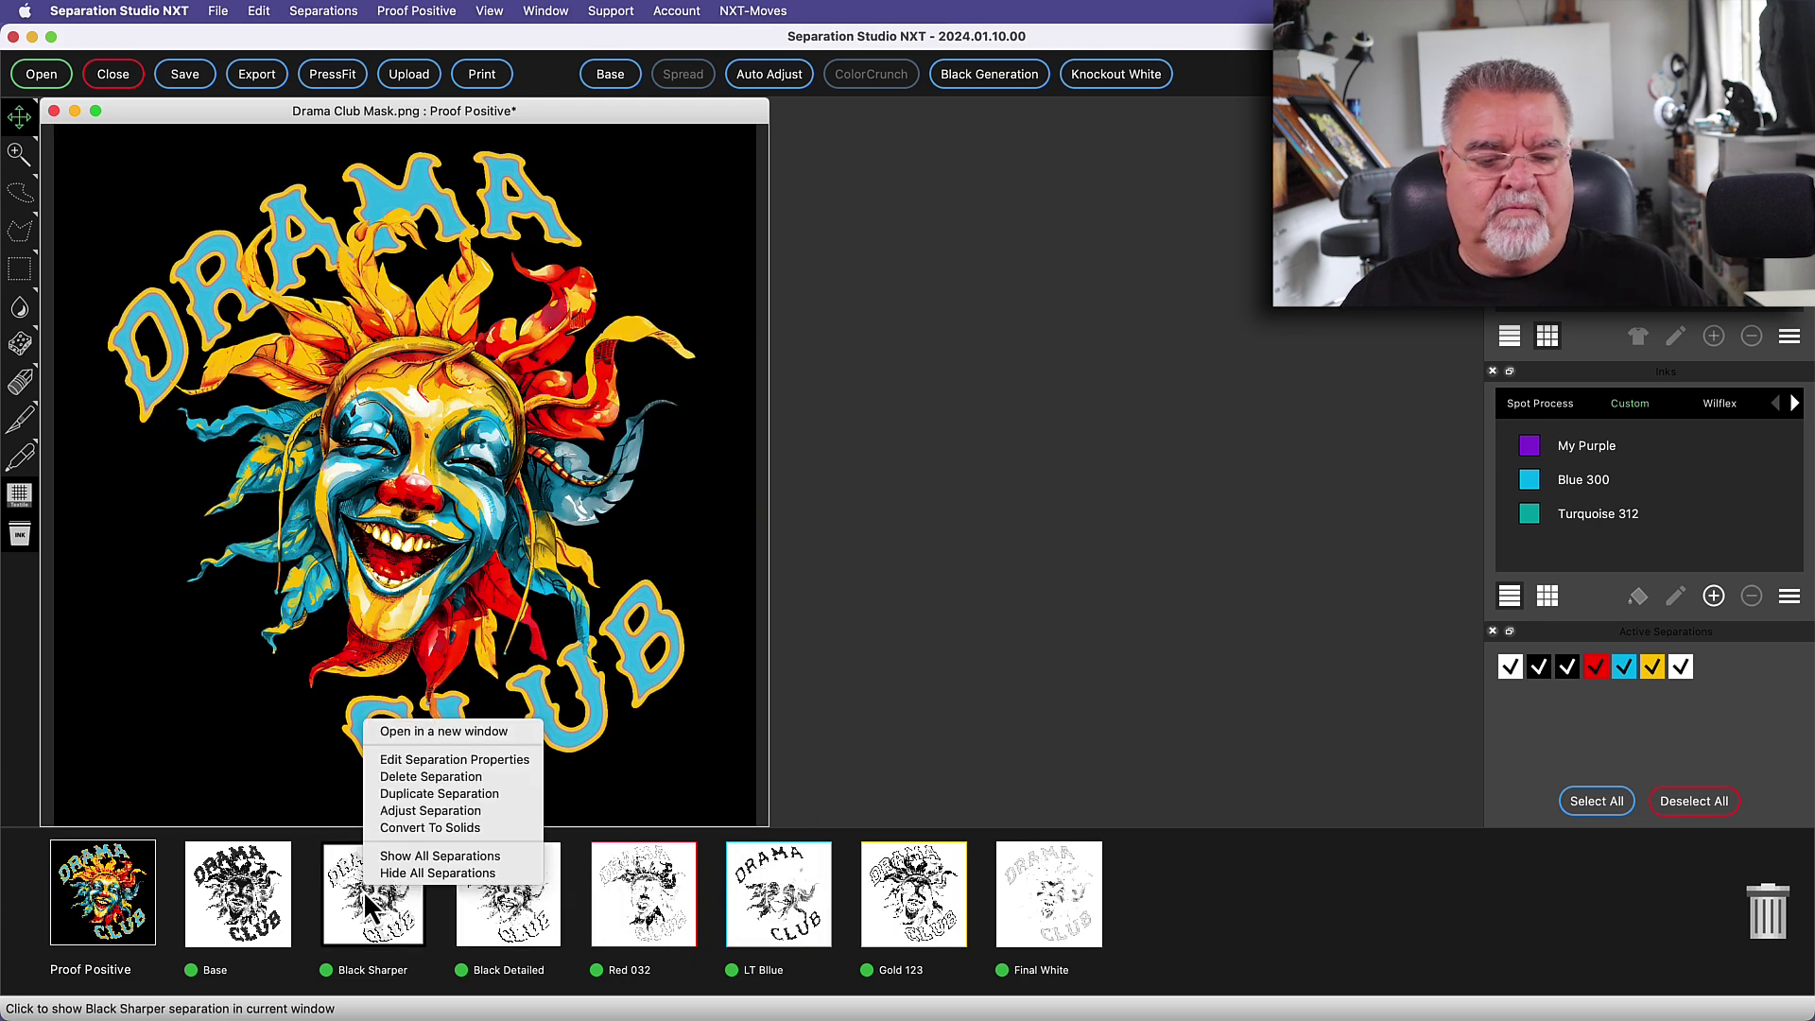
left_click(492, 909)
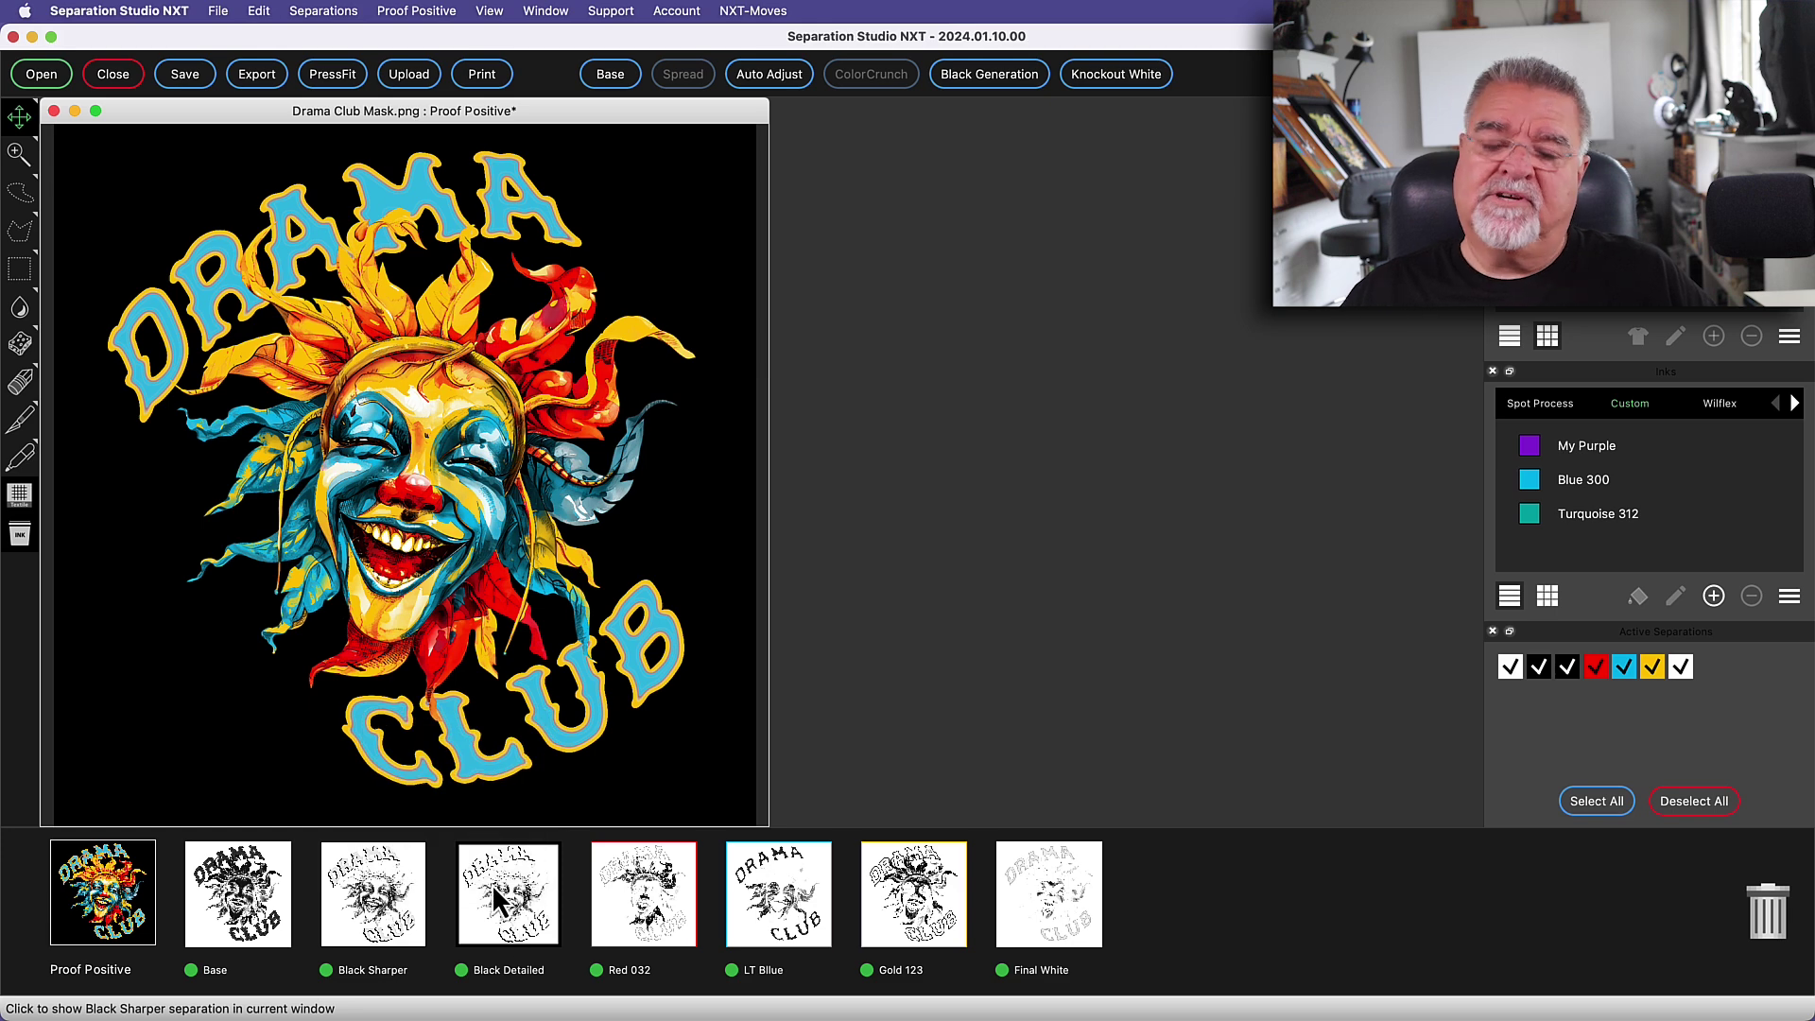
right_click(497, 923)
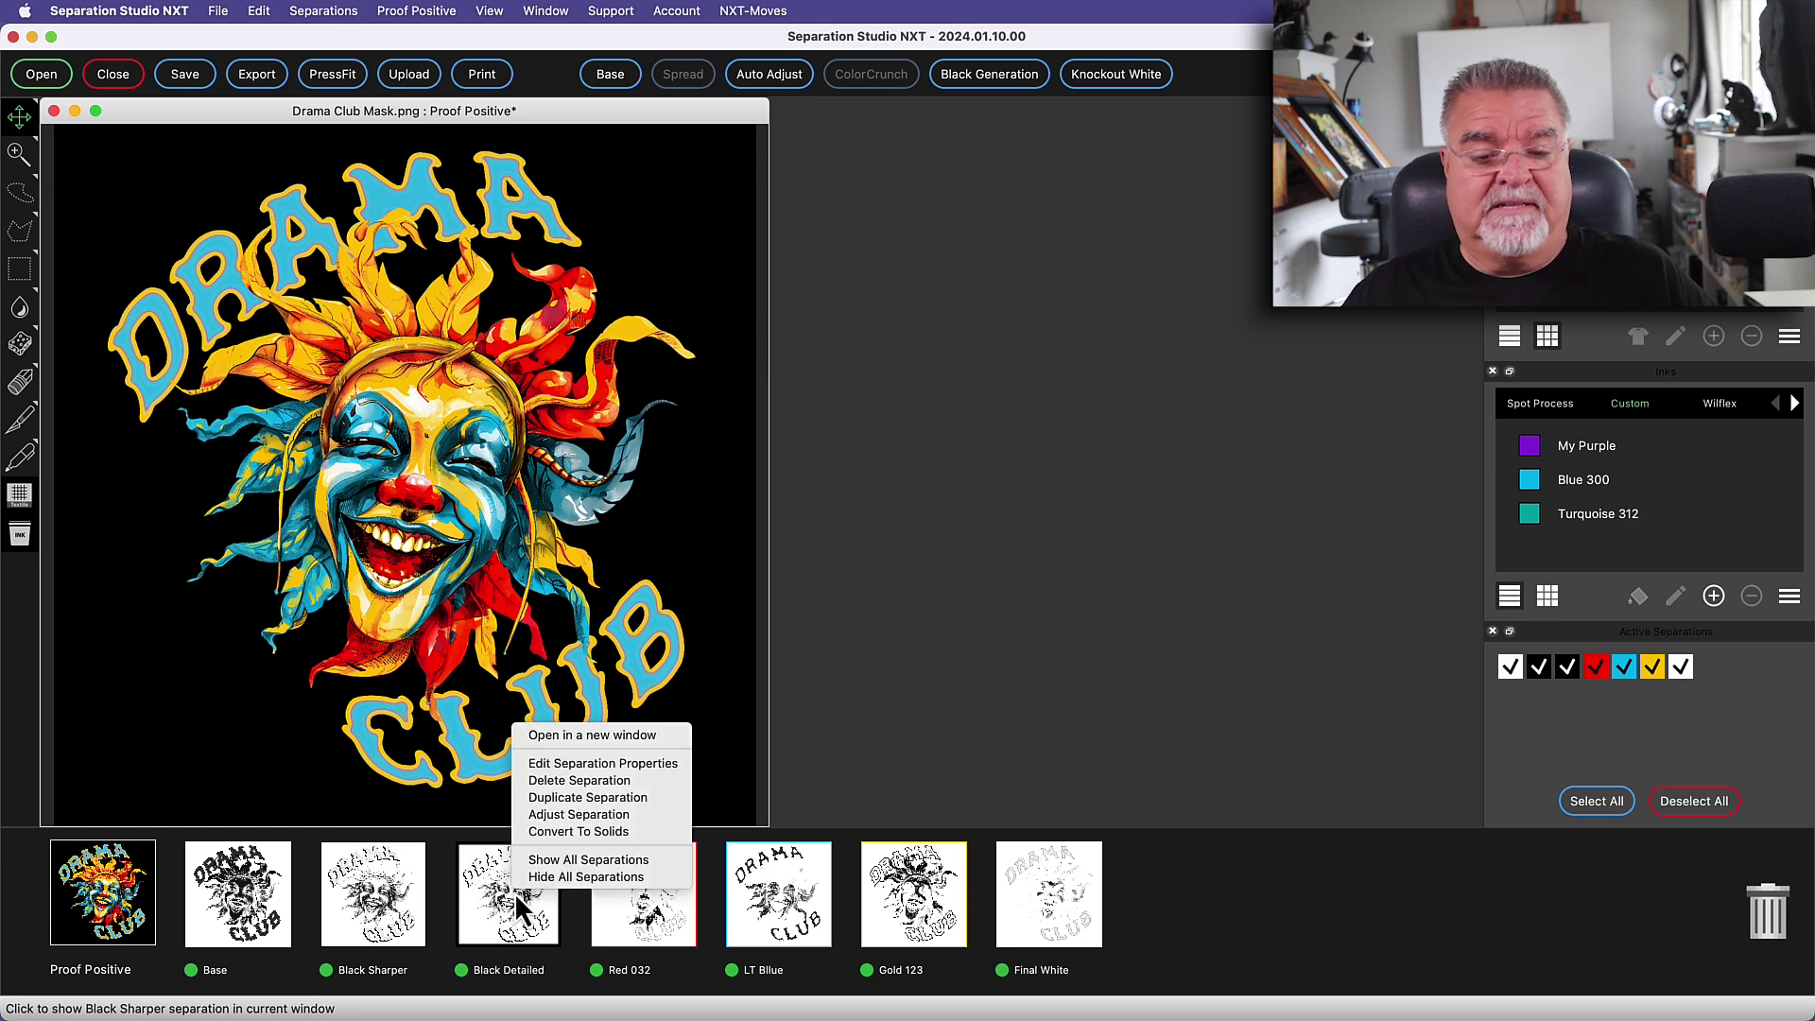
left_click(553, 780)
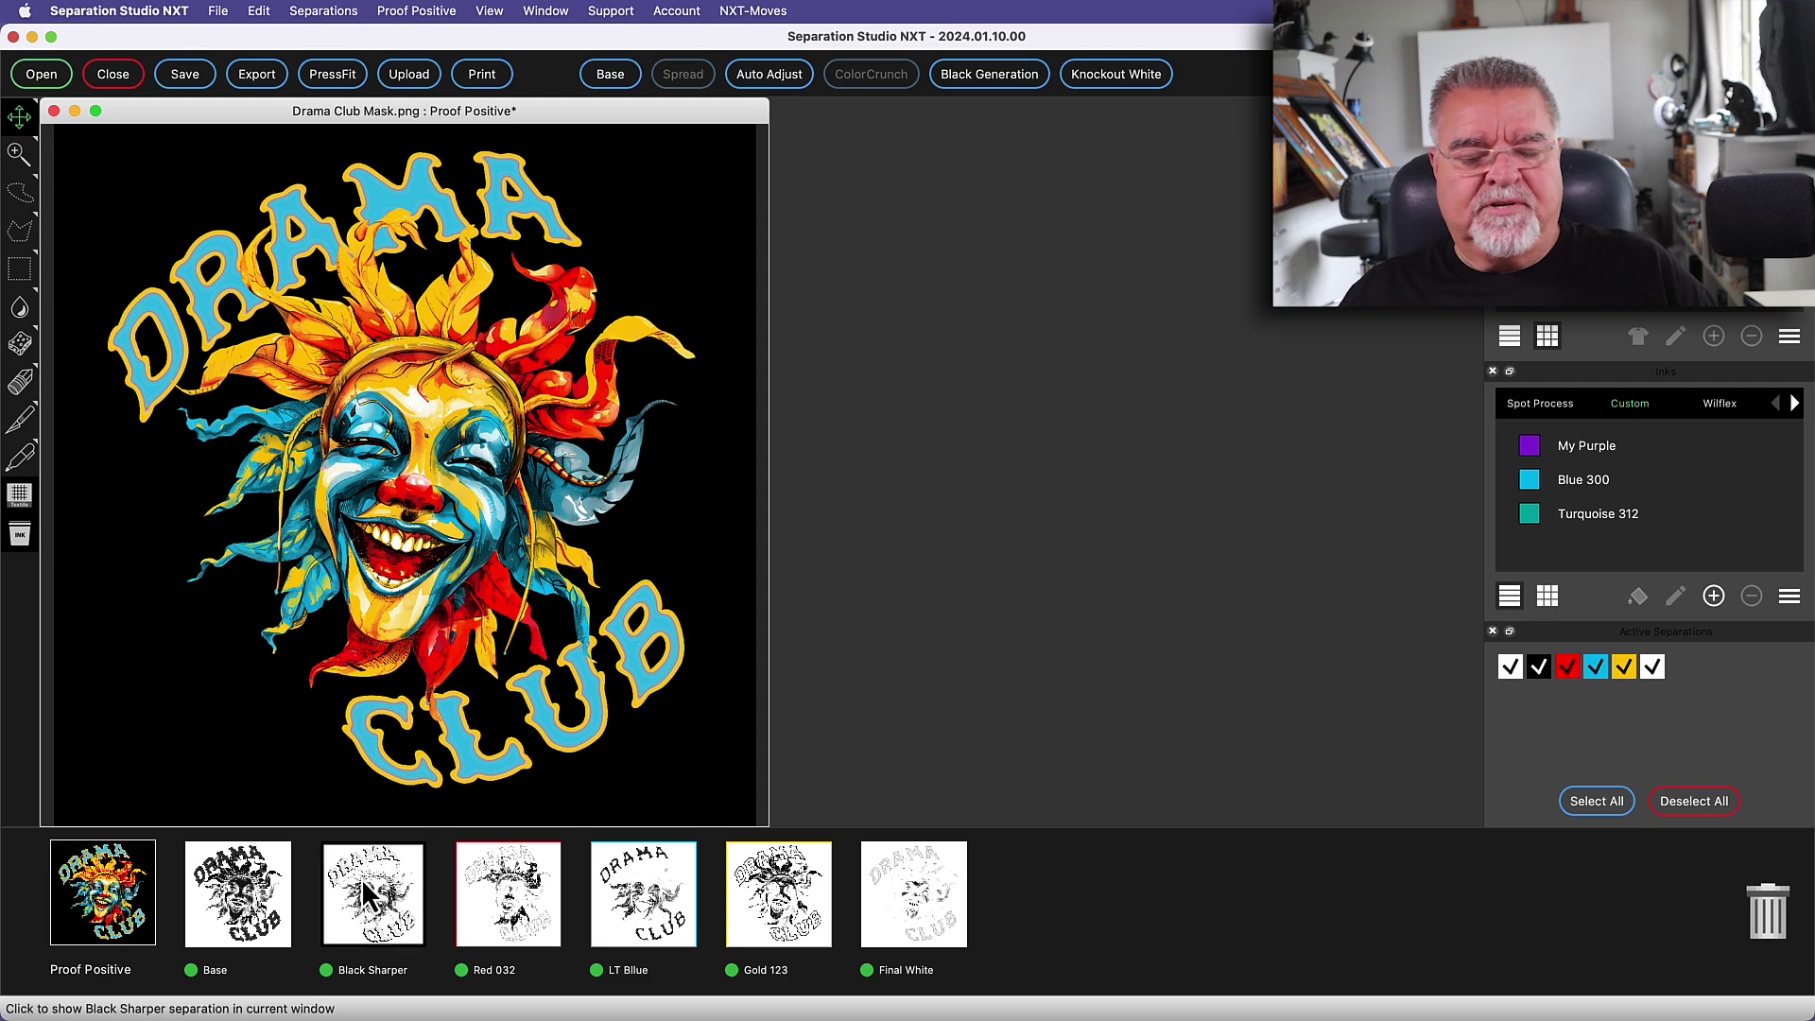
Step: Move the Black Sharper thumbnail so it sits right after Base in the strip
left_click_drag(378, 893, 983, 895)
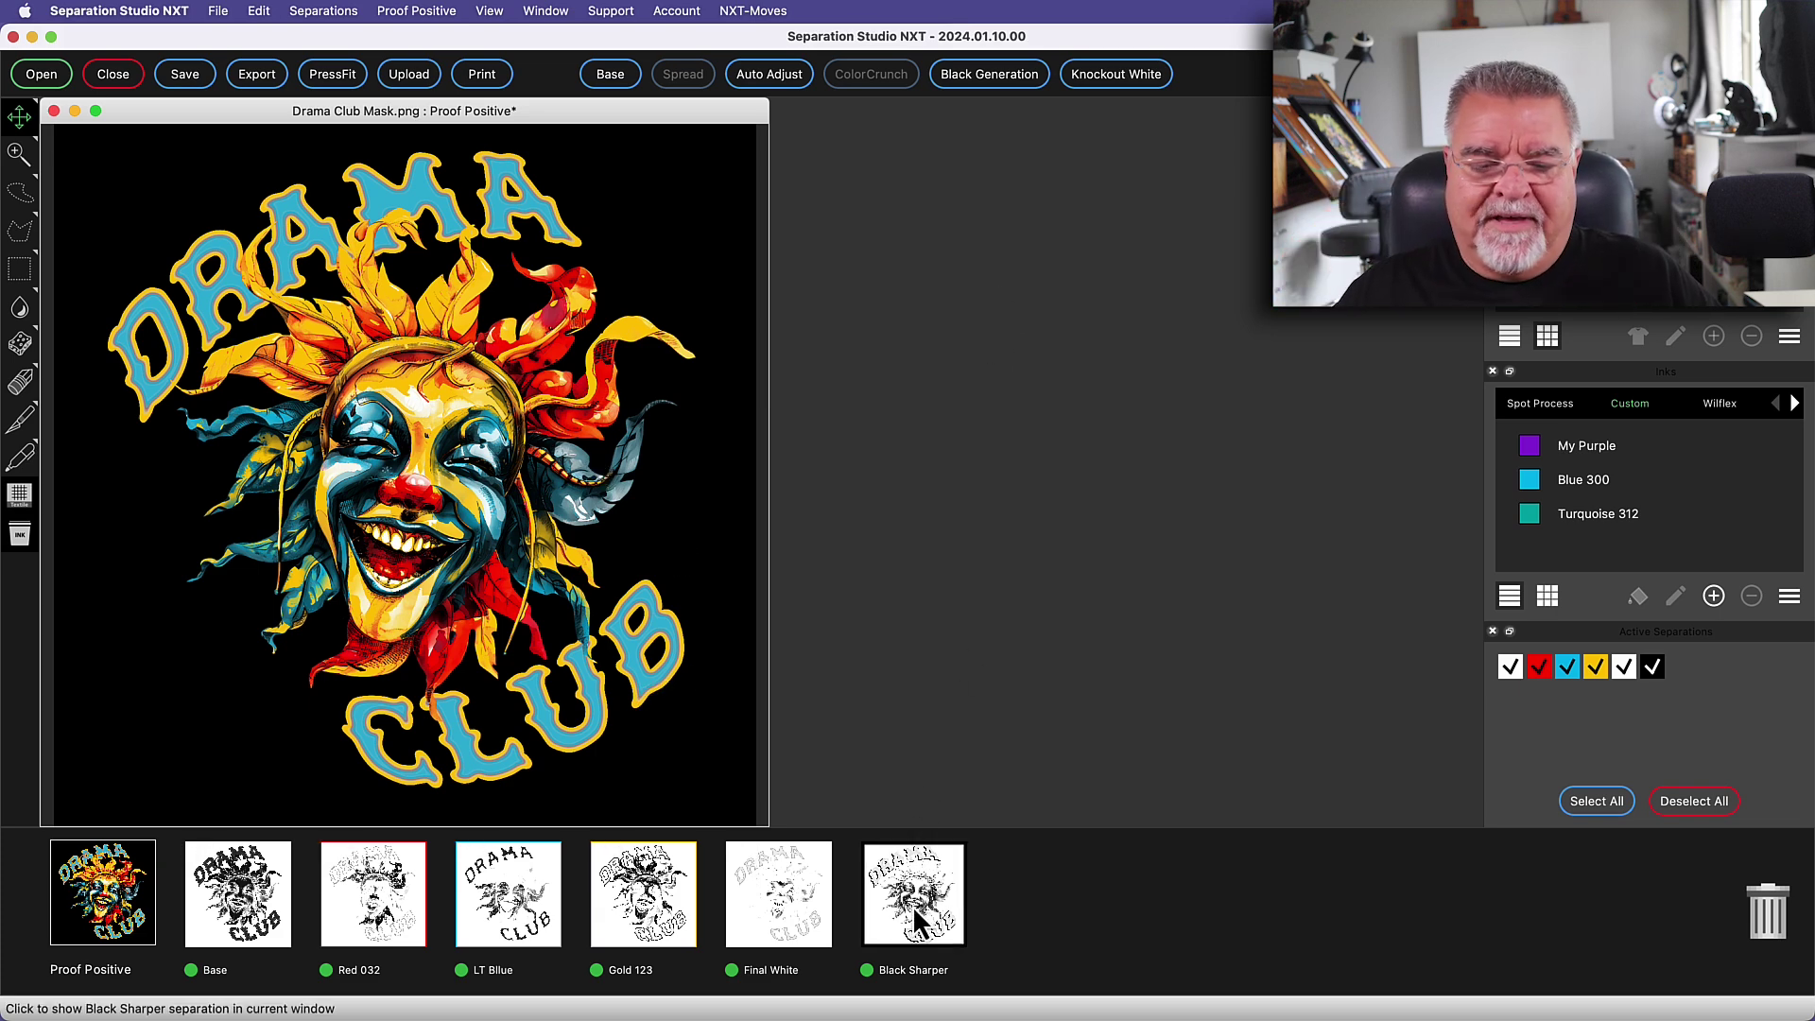
left_click_drag(911, 905, 308, 905)
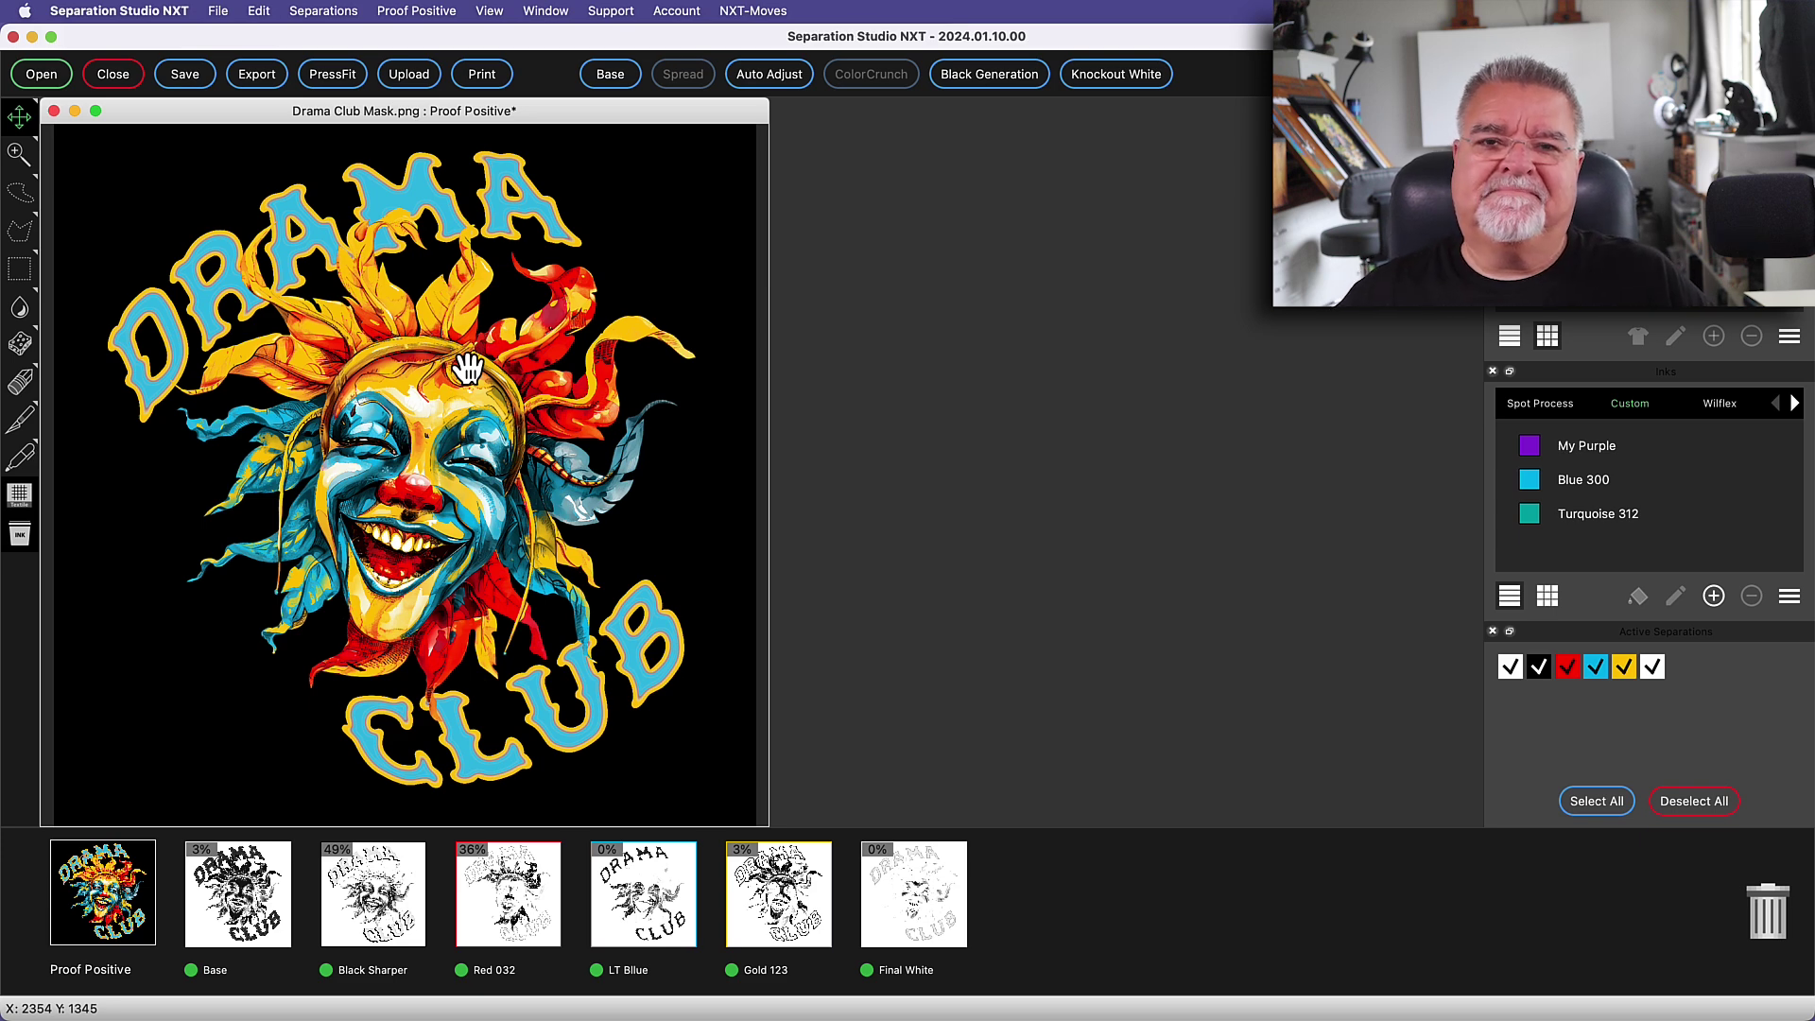
left_click(883, 349)
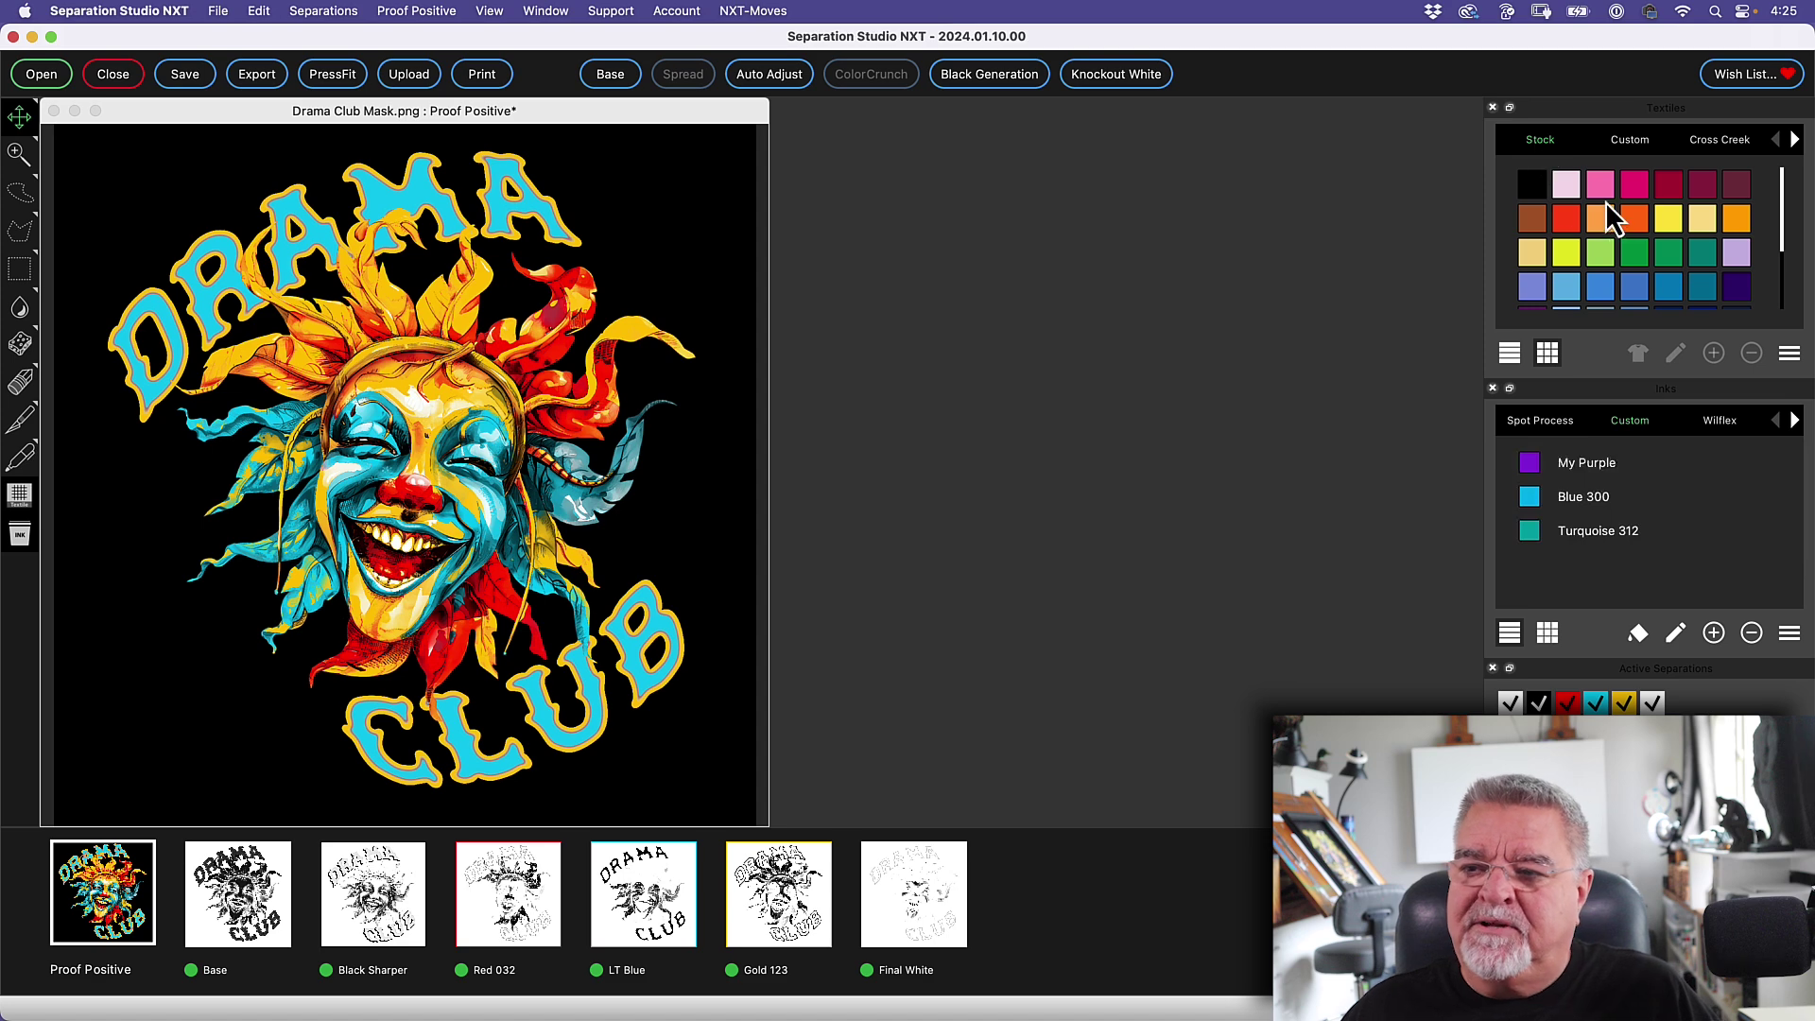
Step: Show the Gildan shirt swatches and preview the design on a grey shirt
scroll(1607, 206, "down", 3)
scroll(1607, 206, "up", 3)
left_click(1629, 142)
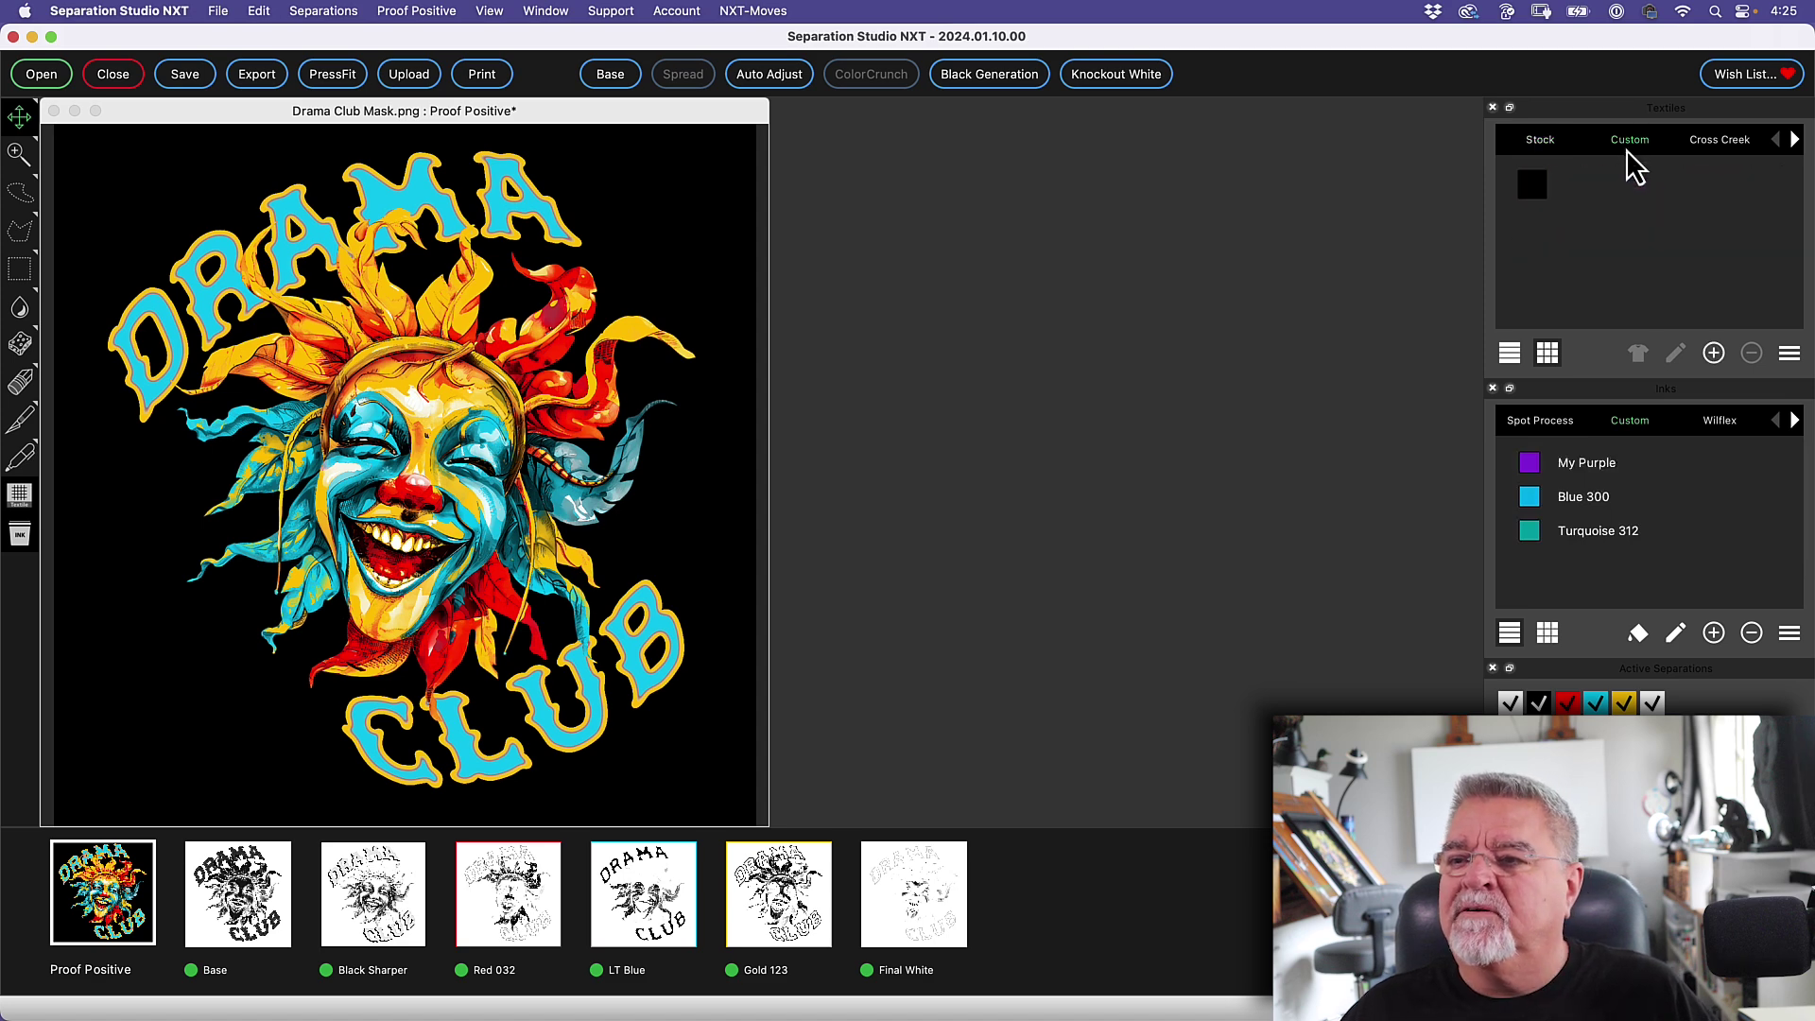
left_click(1795, 140)
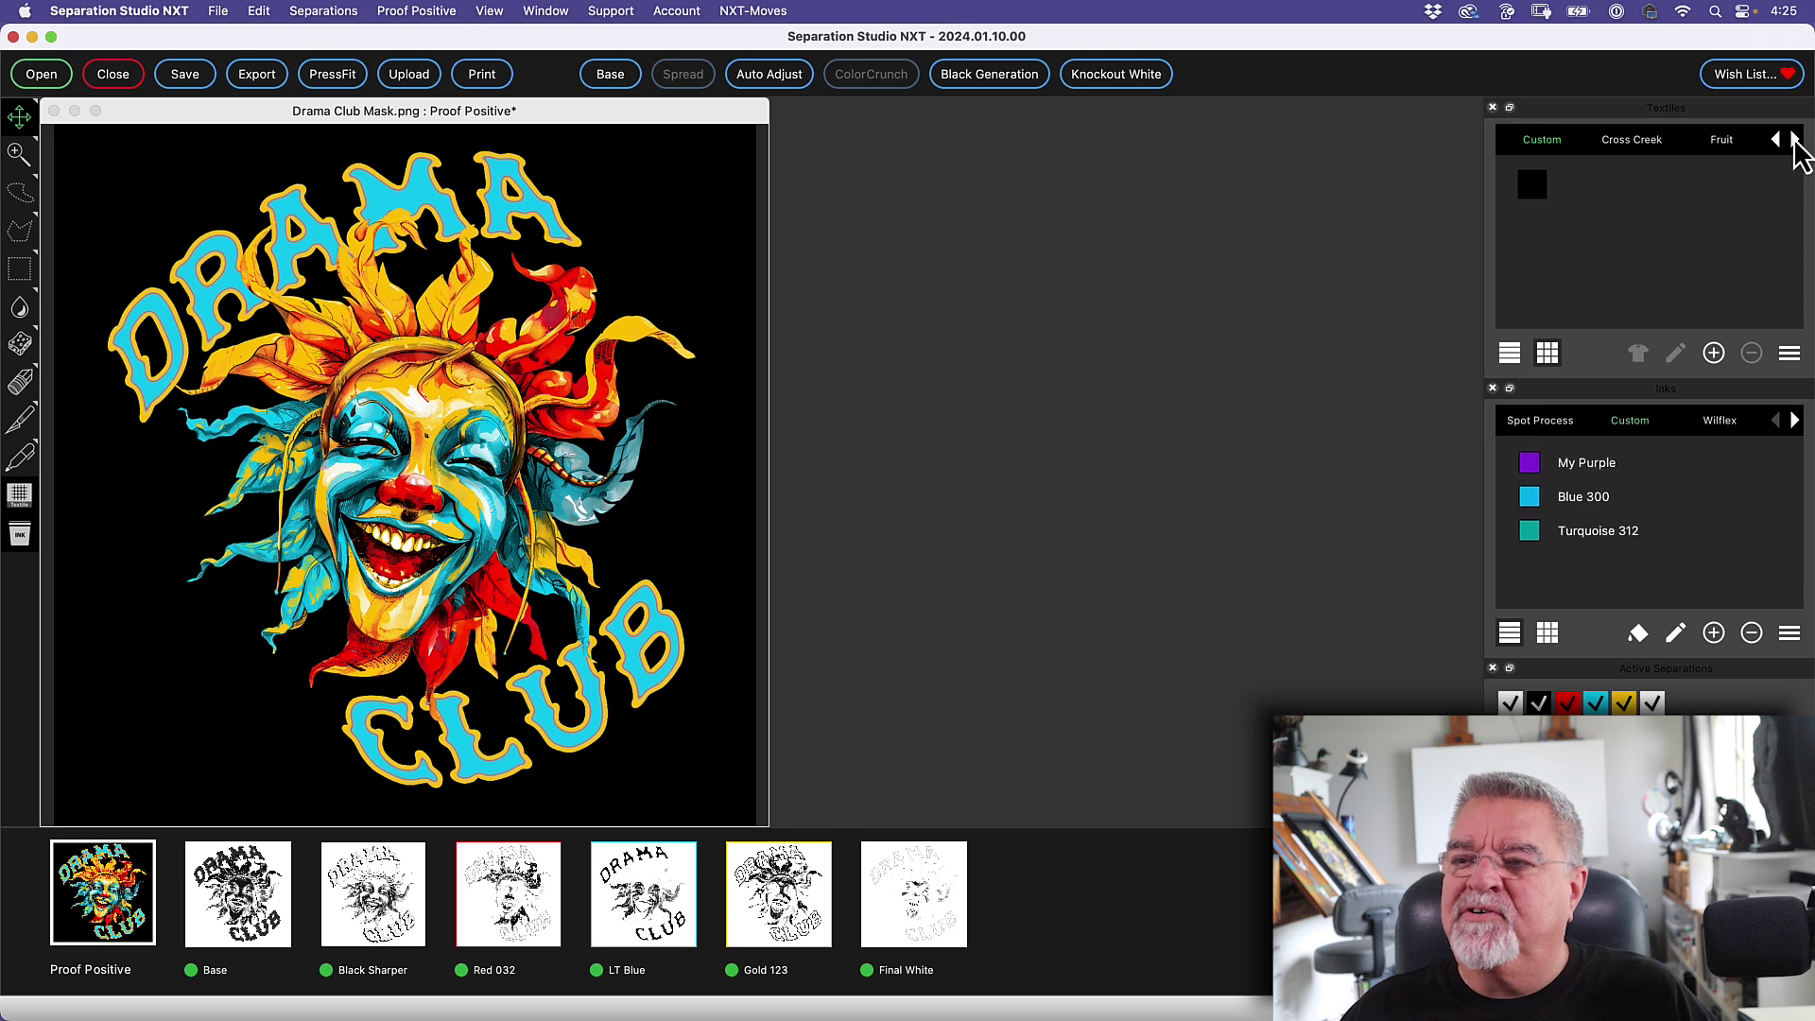
left_click(1795, 140)
left_click(1719, 143)
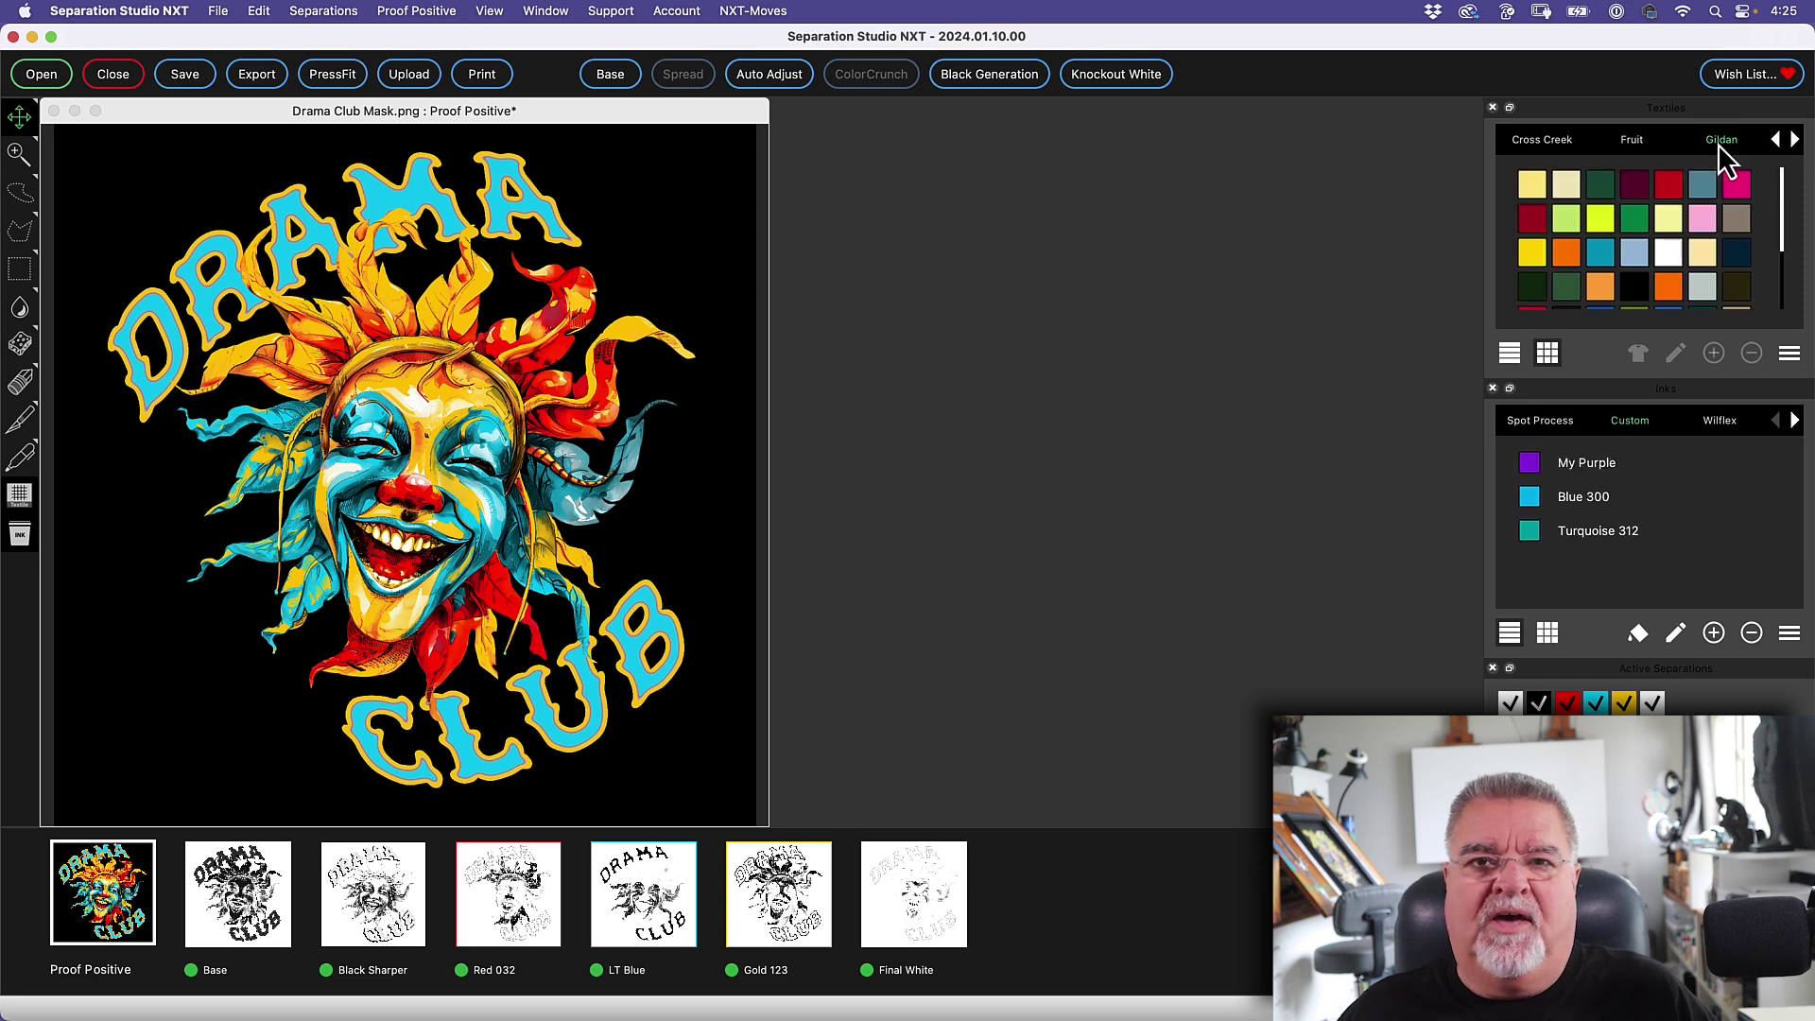
left_click(1729, 224)
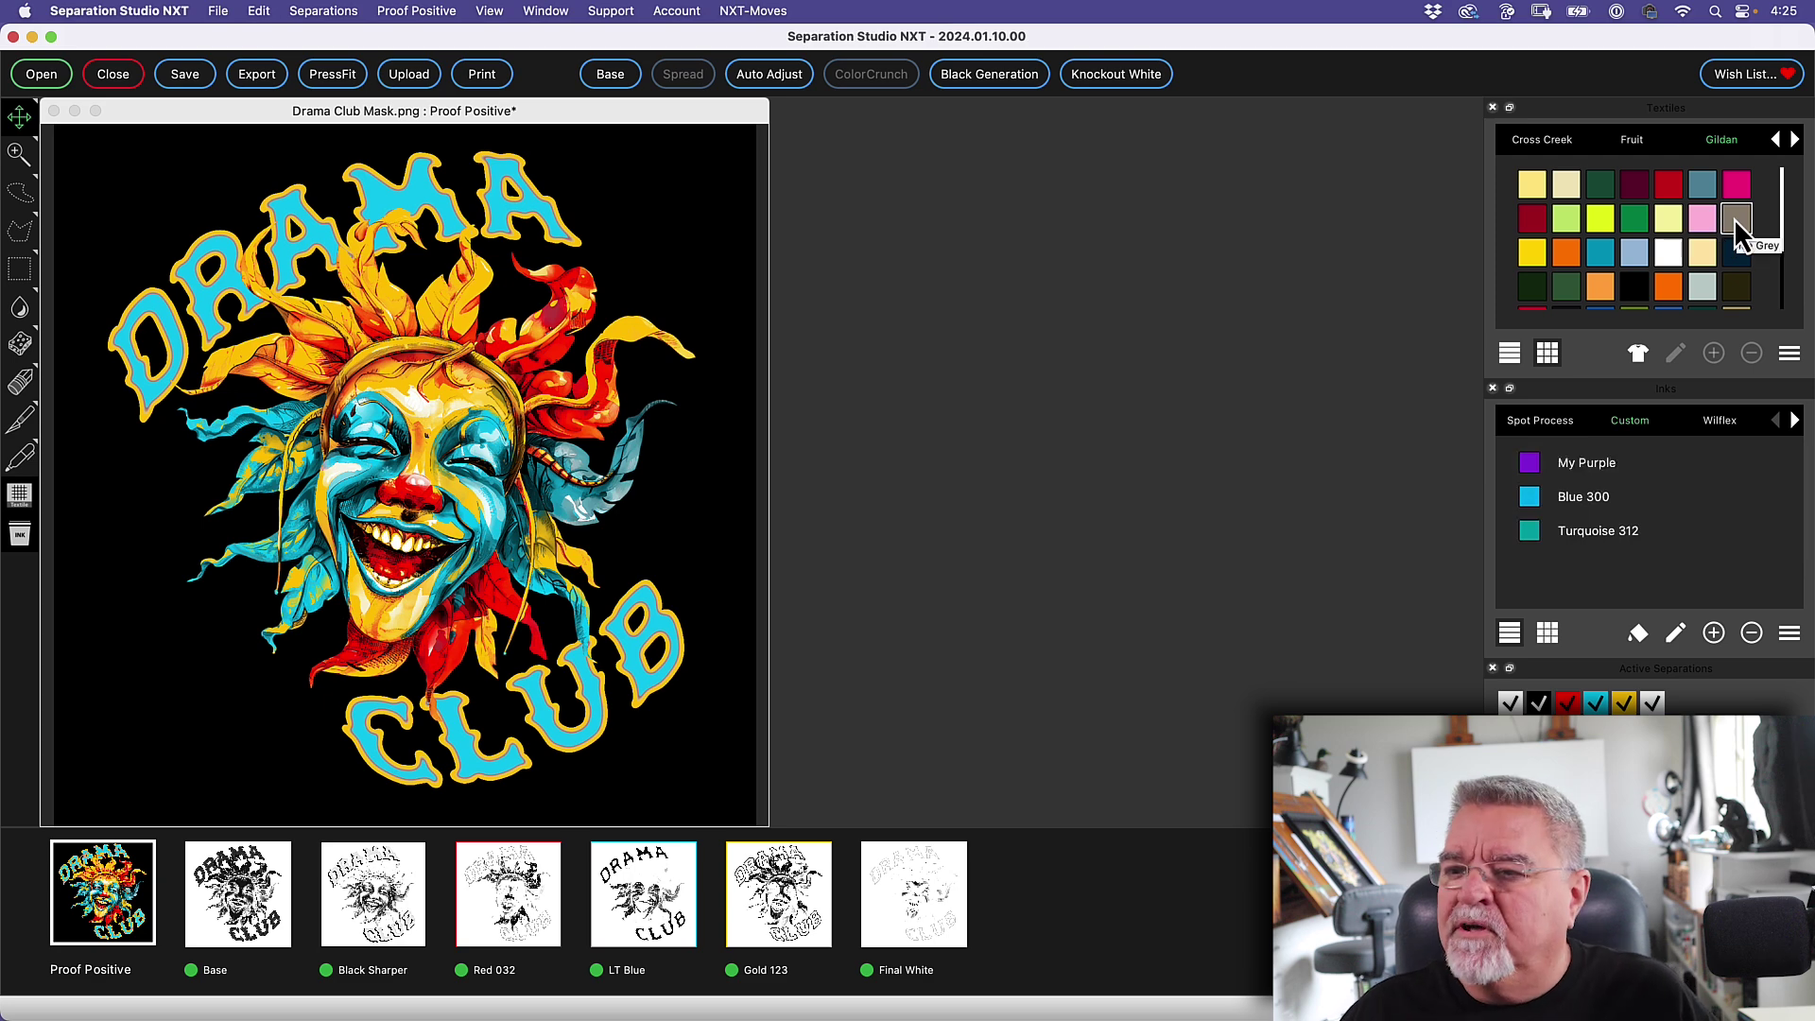
left_click(1638, 355)
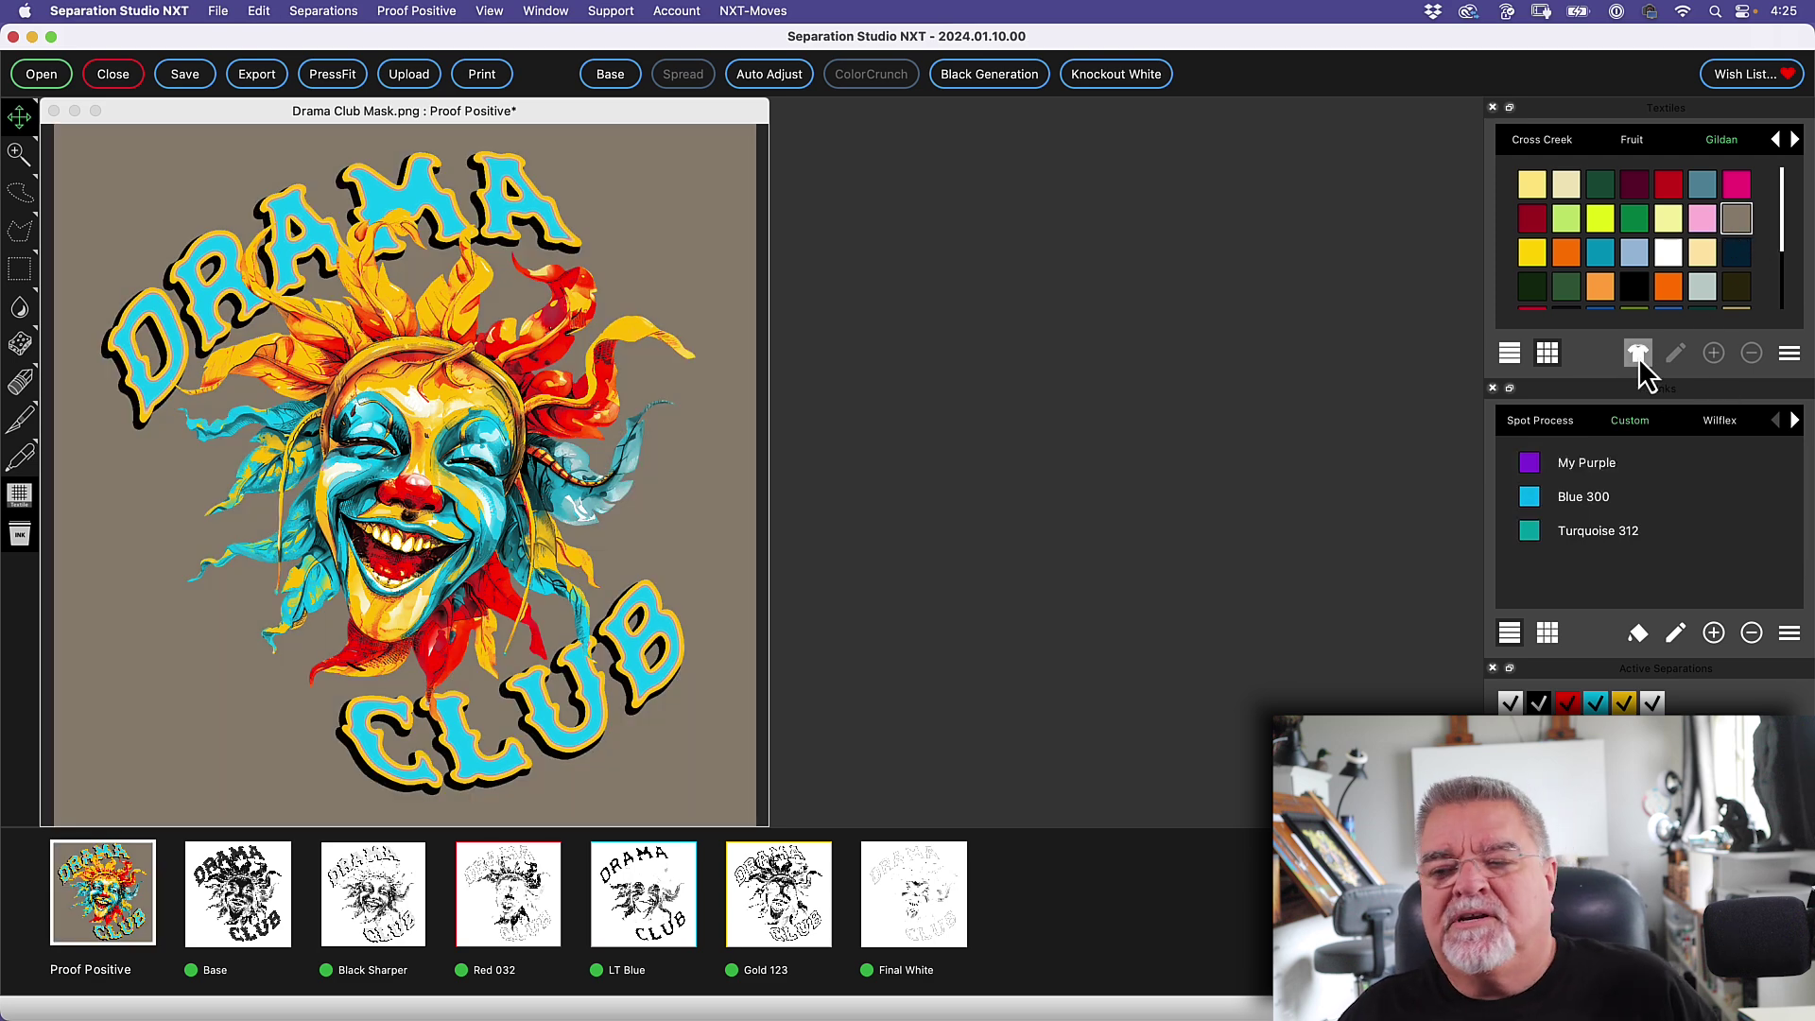
Step: Preview the design on tan, purple, then light grey Gildan shirts
scroll(1748, 237, "down", 3)
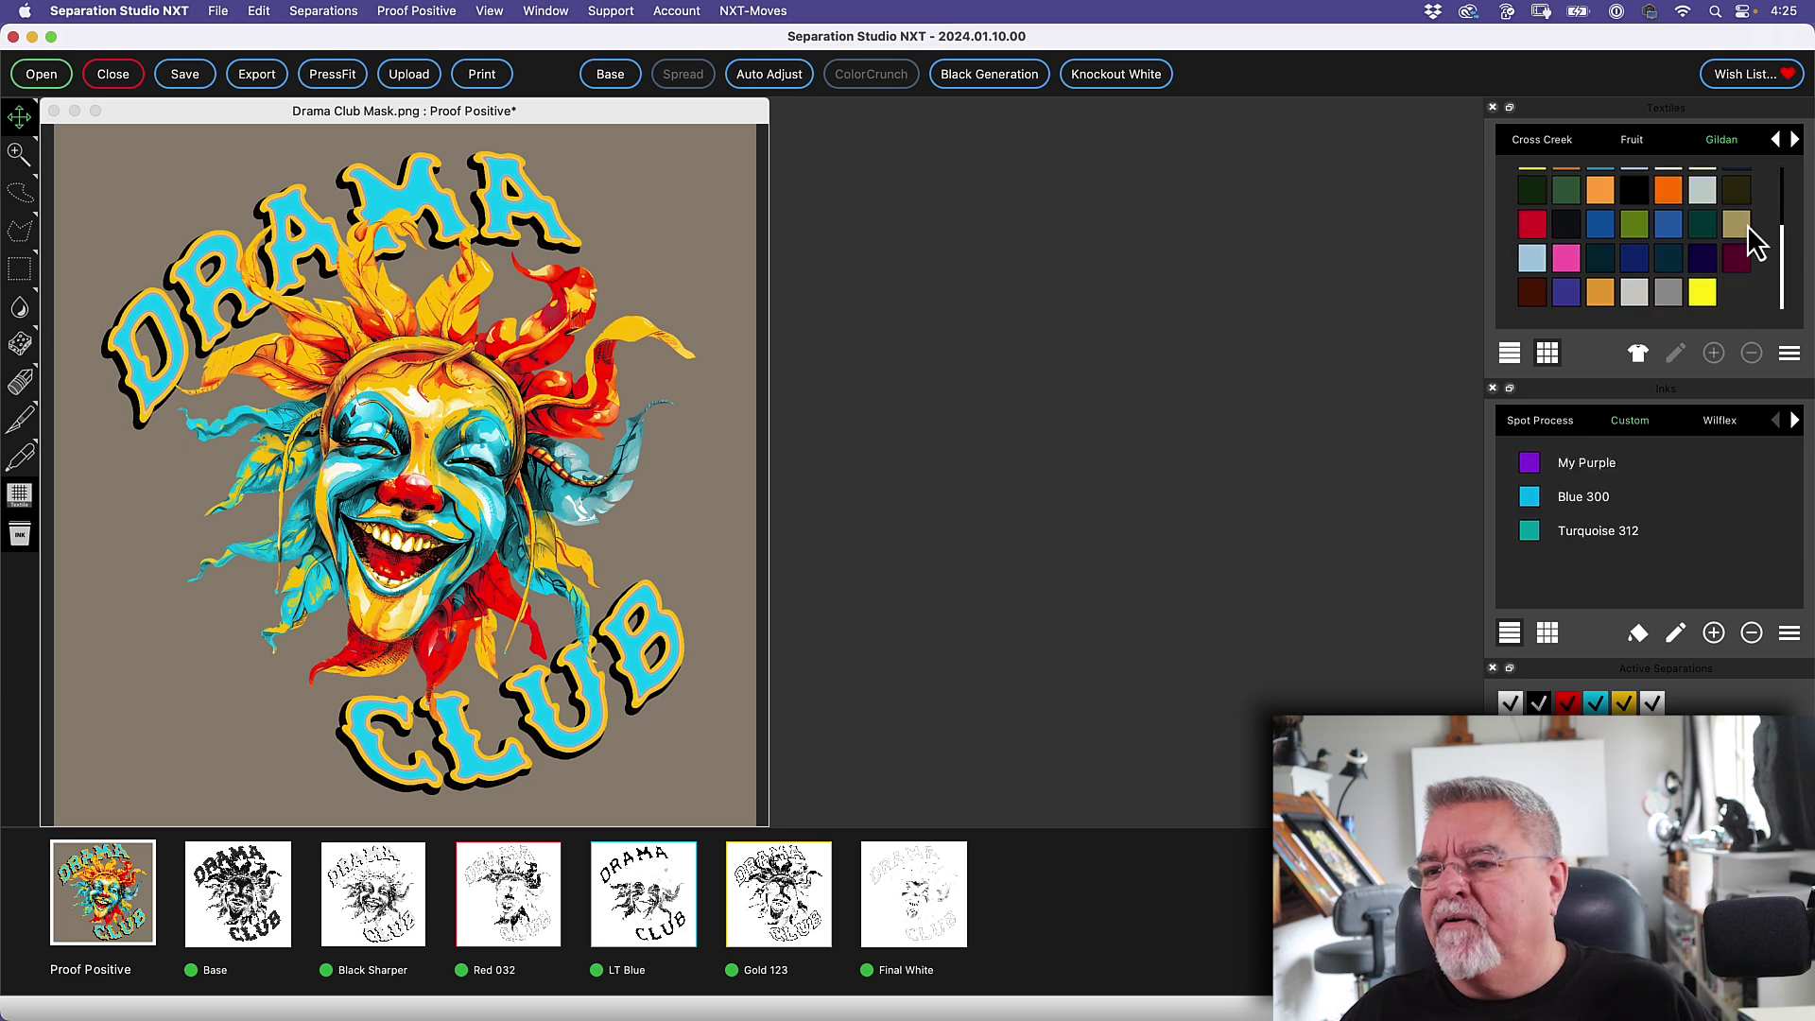
left_click(1638, 357)
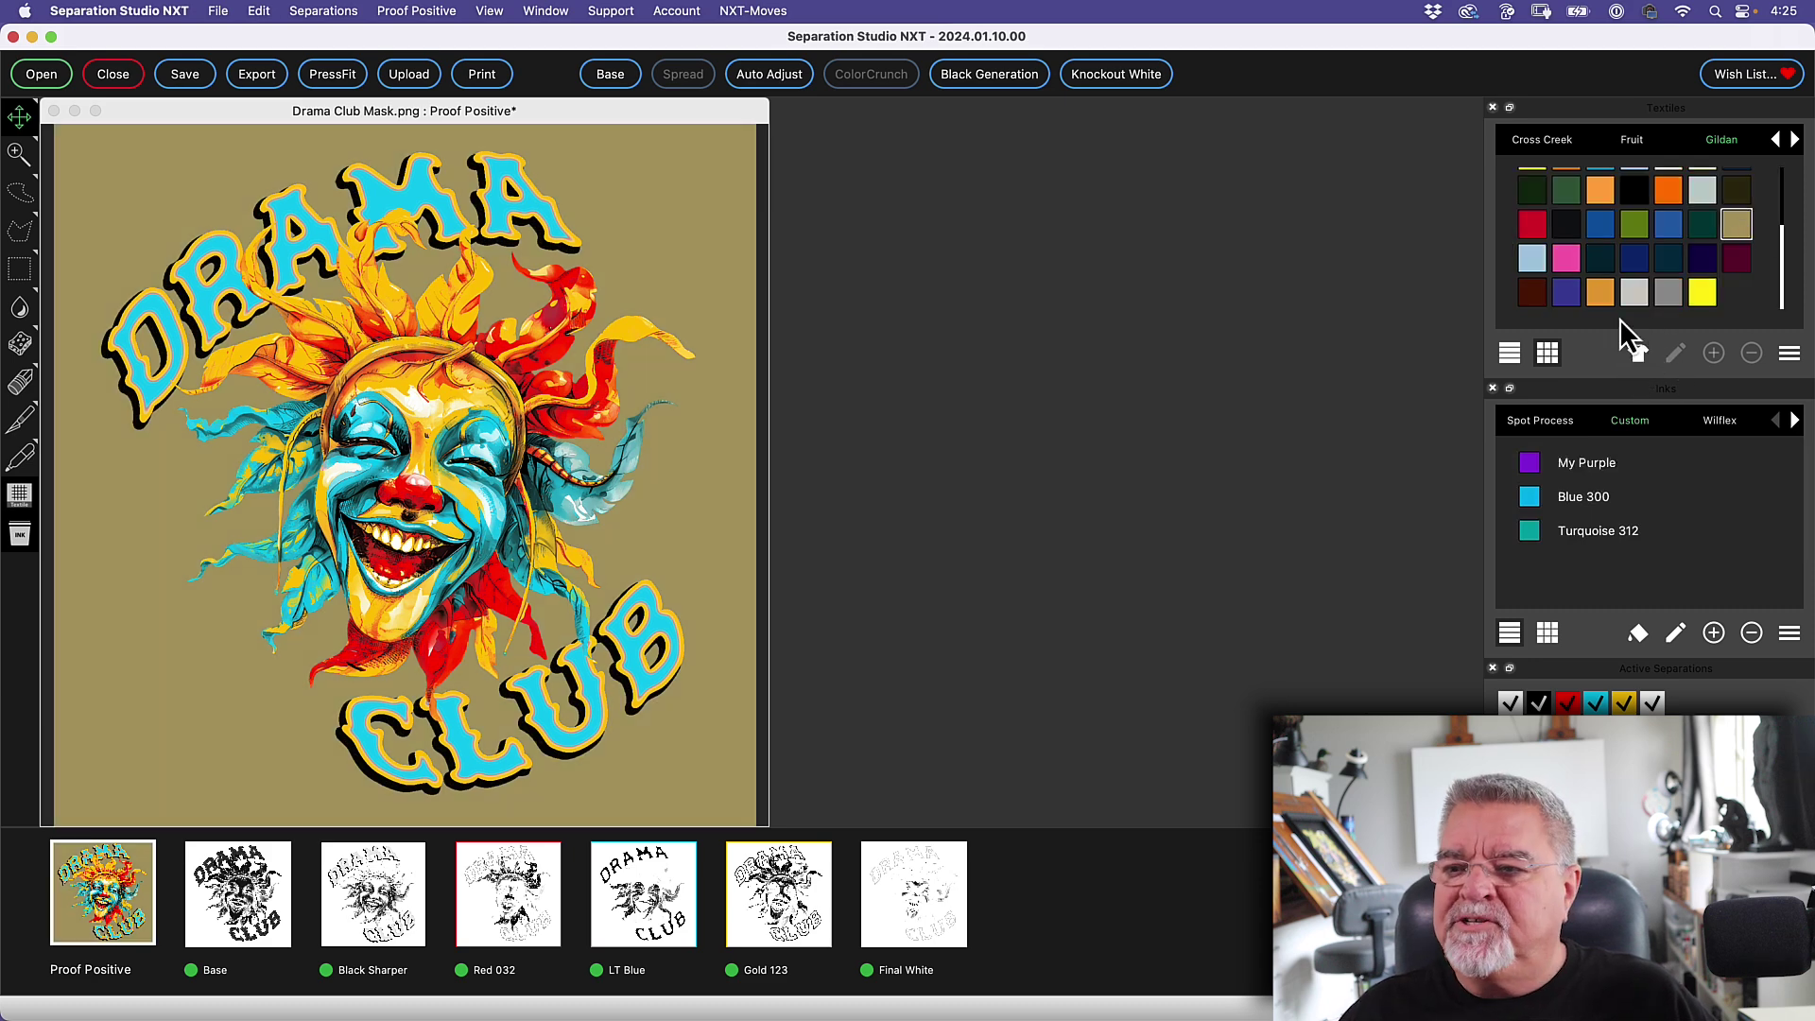
left_click(1565, 293)
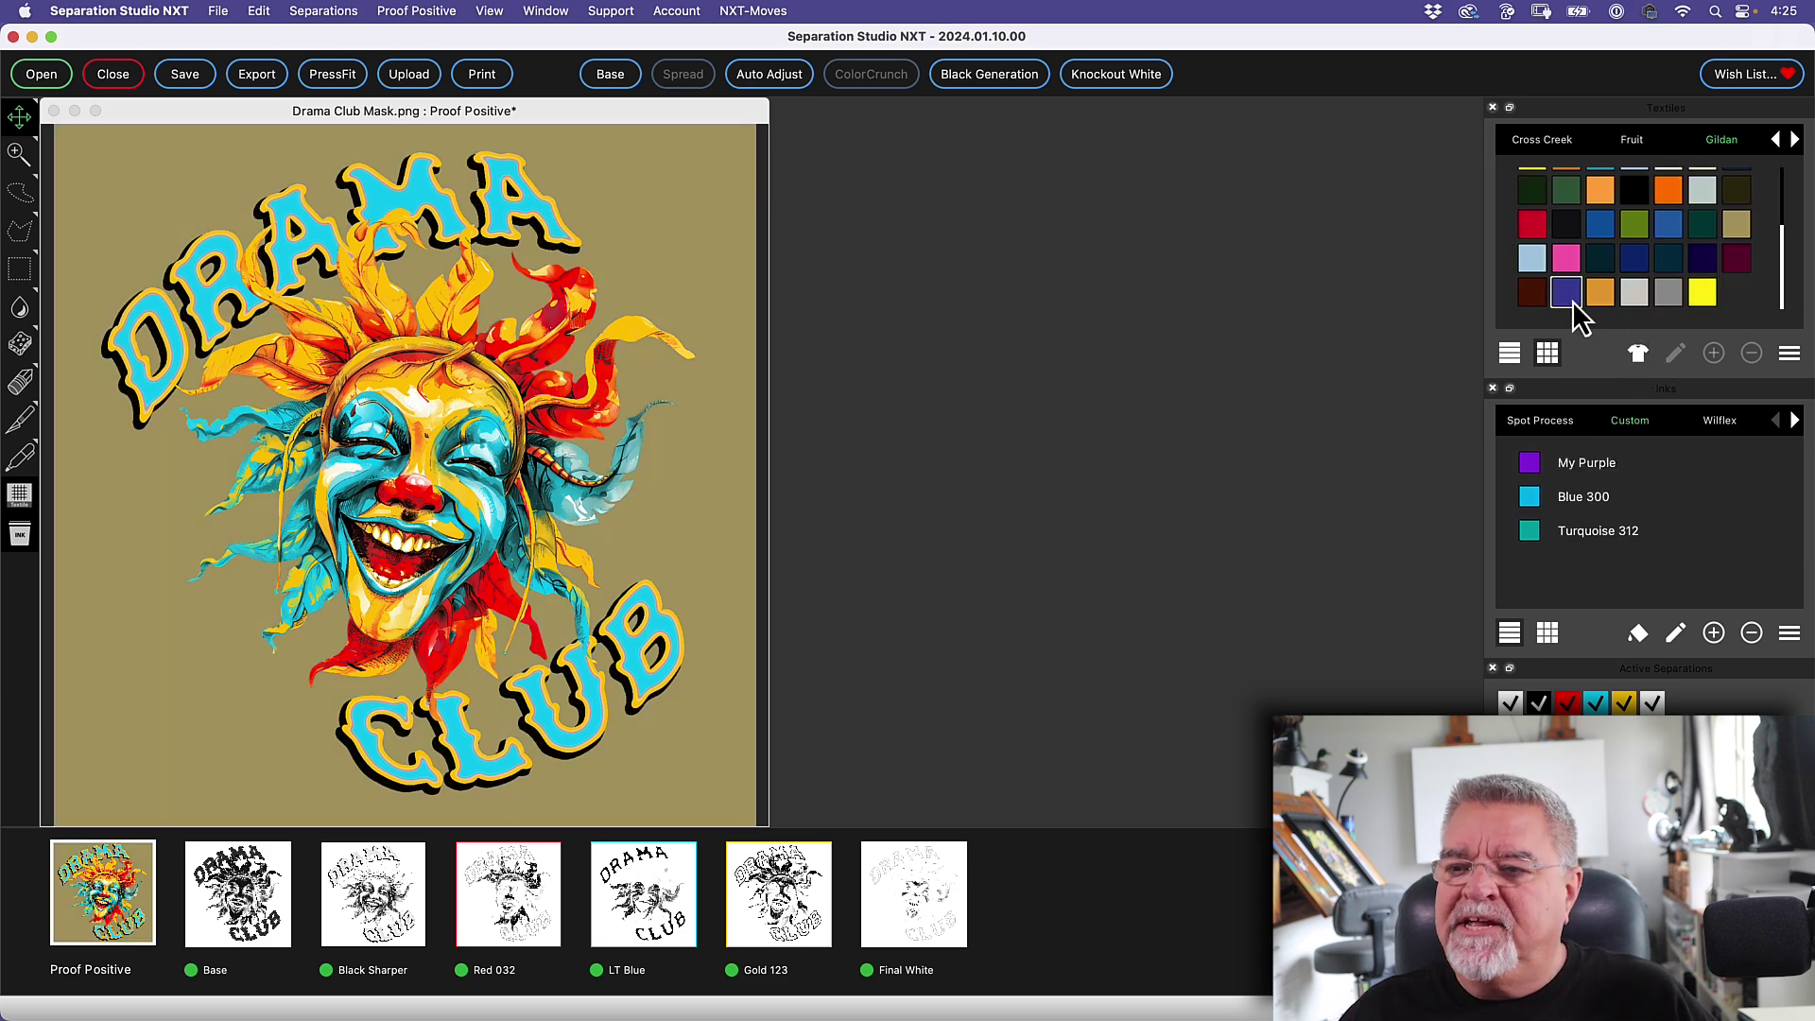
left_click(1638, 357)
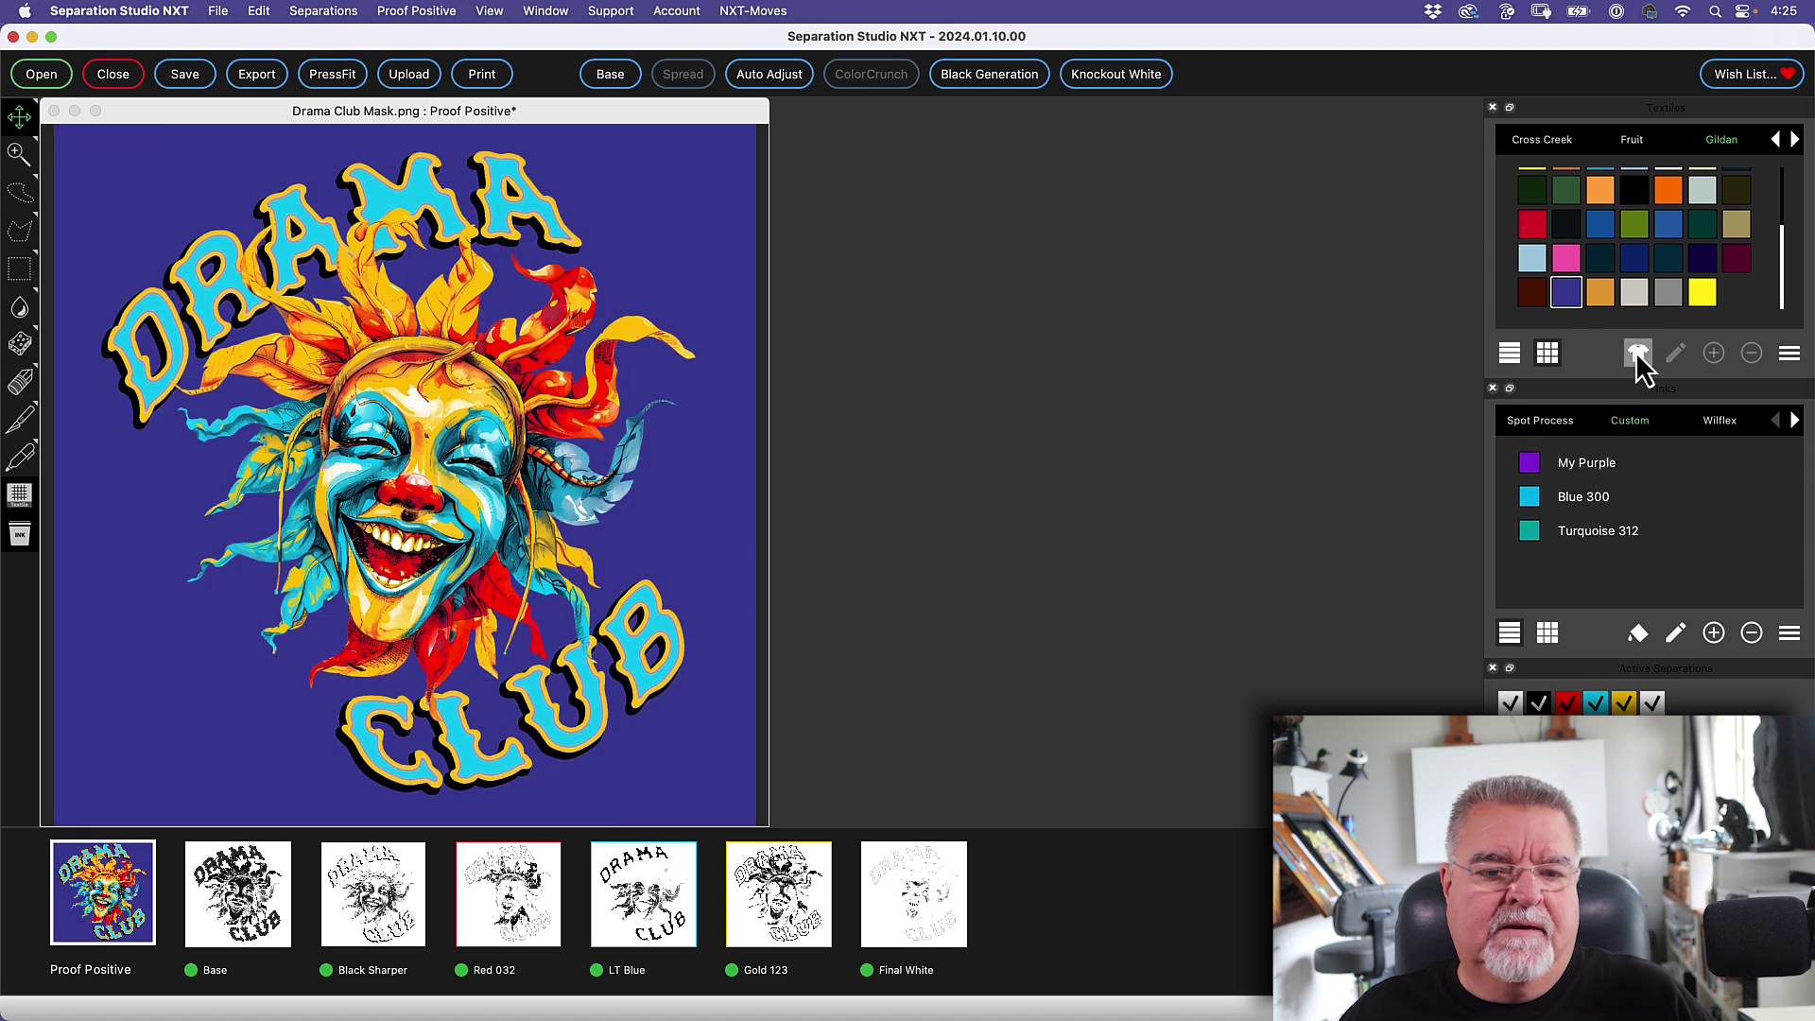
left_click(1668, 293)
left_click(1642, 359)
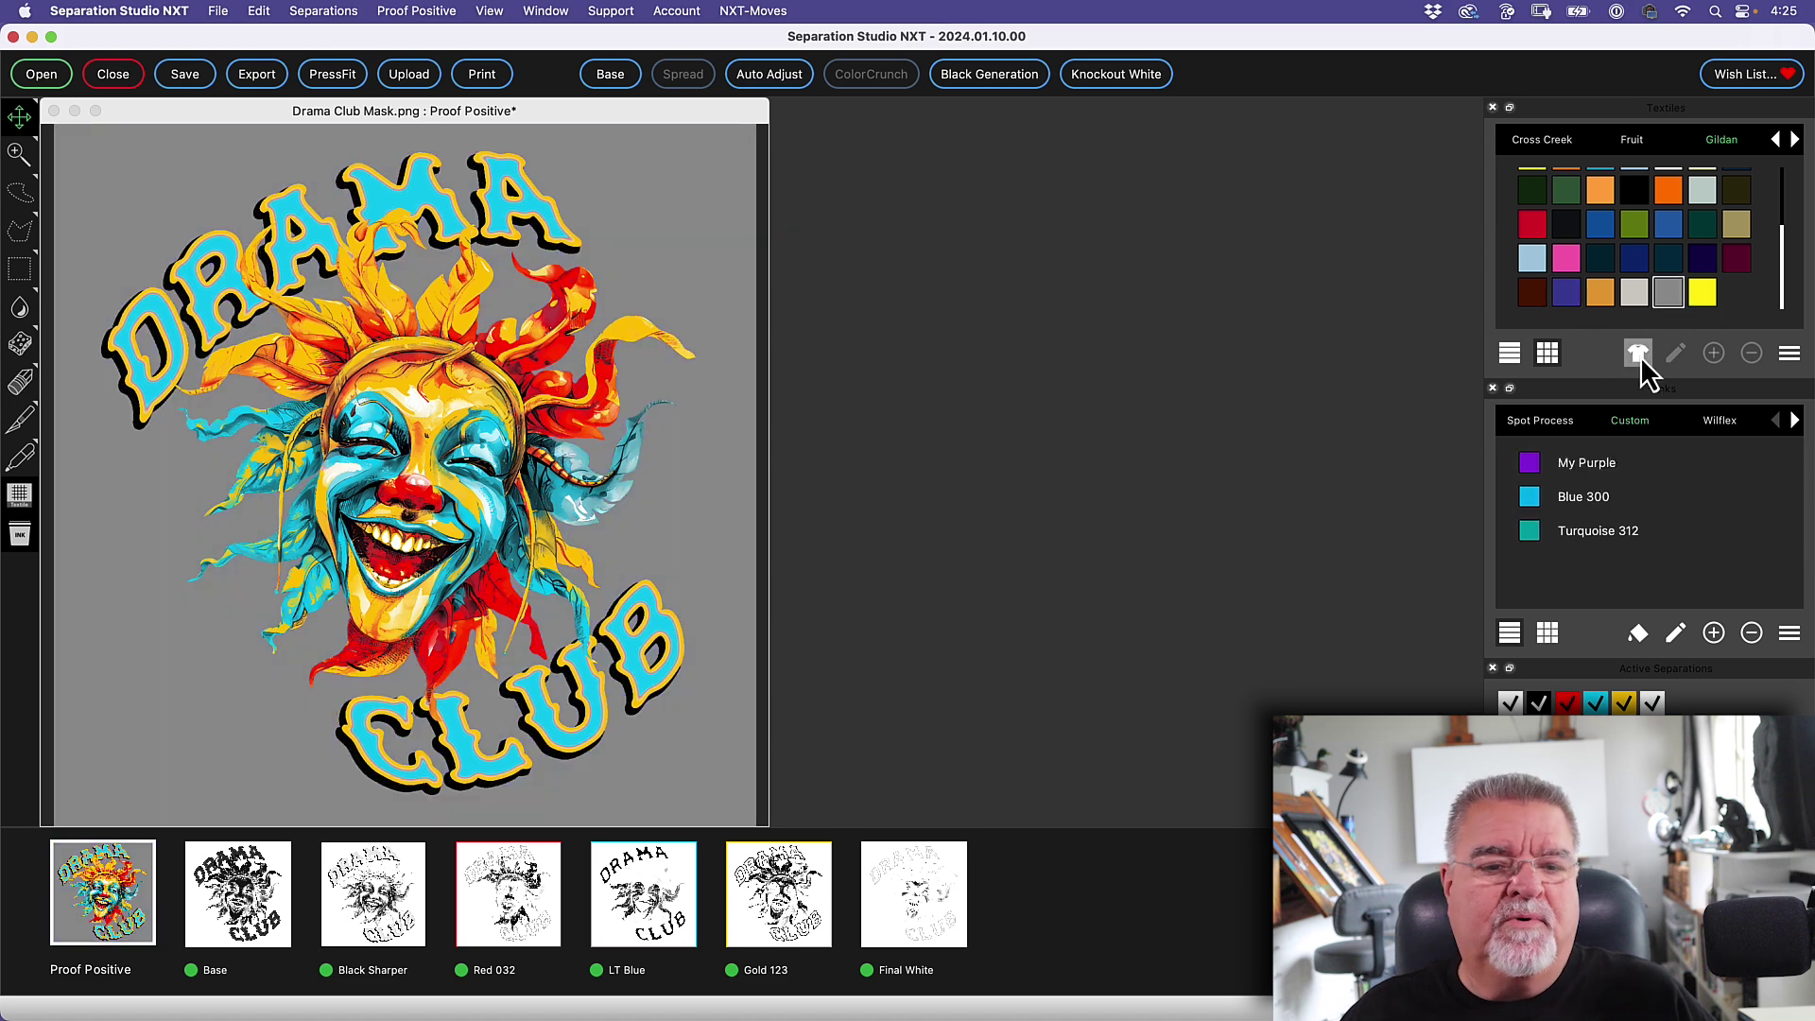